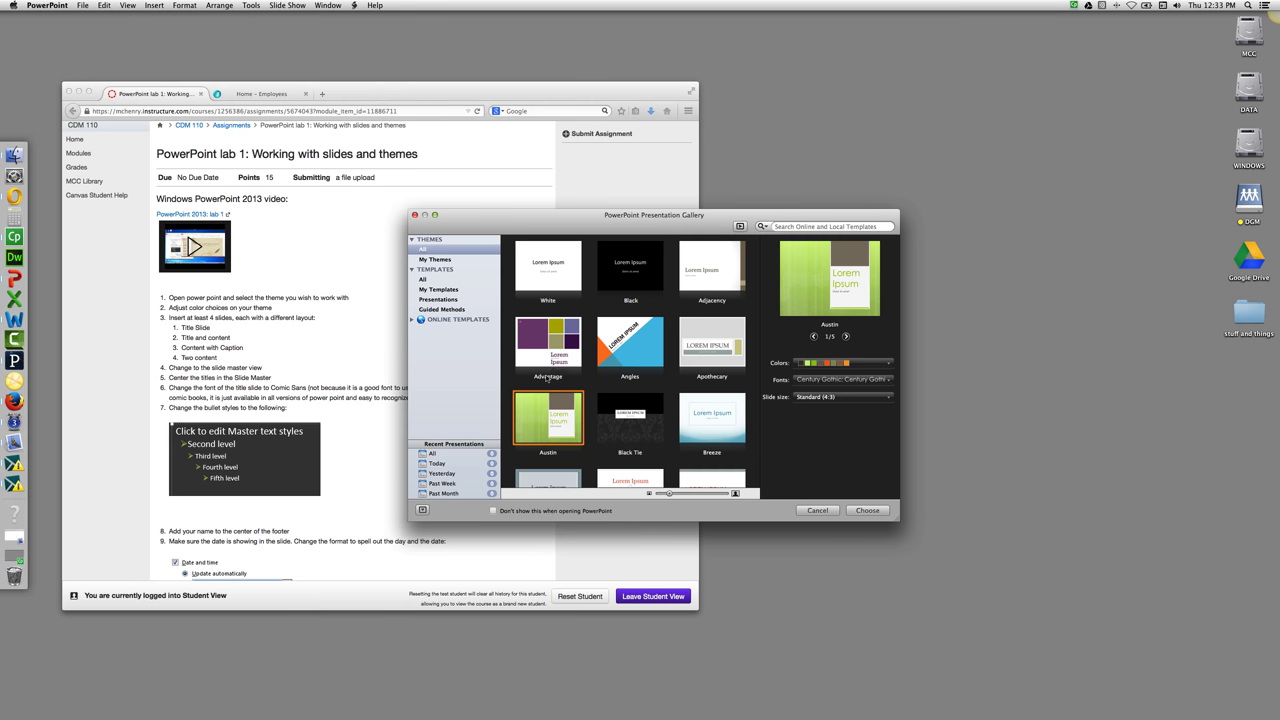
Create a new presentation from the Austin theme using the Hardcover colour scheme.
scroll(548, 377, down, 3)
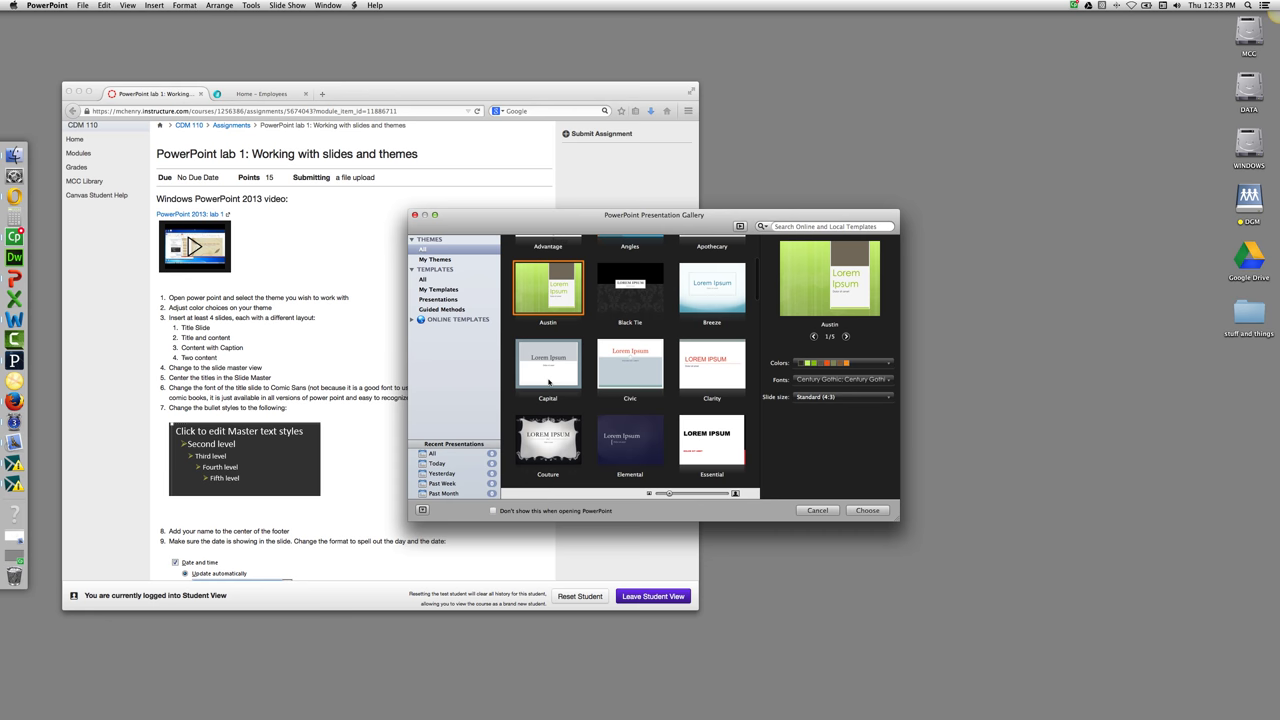
scroll(548, 382, up, 1)
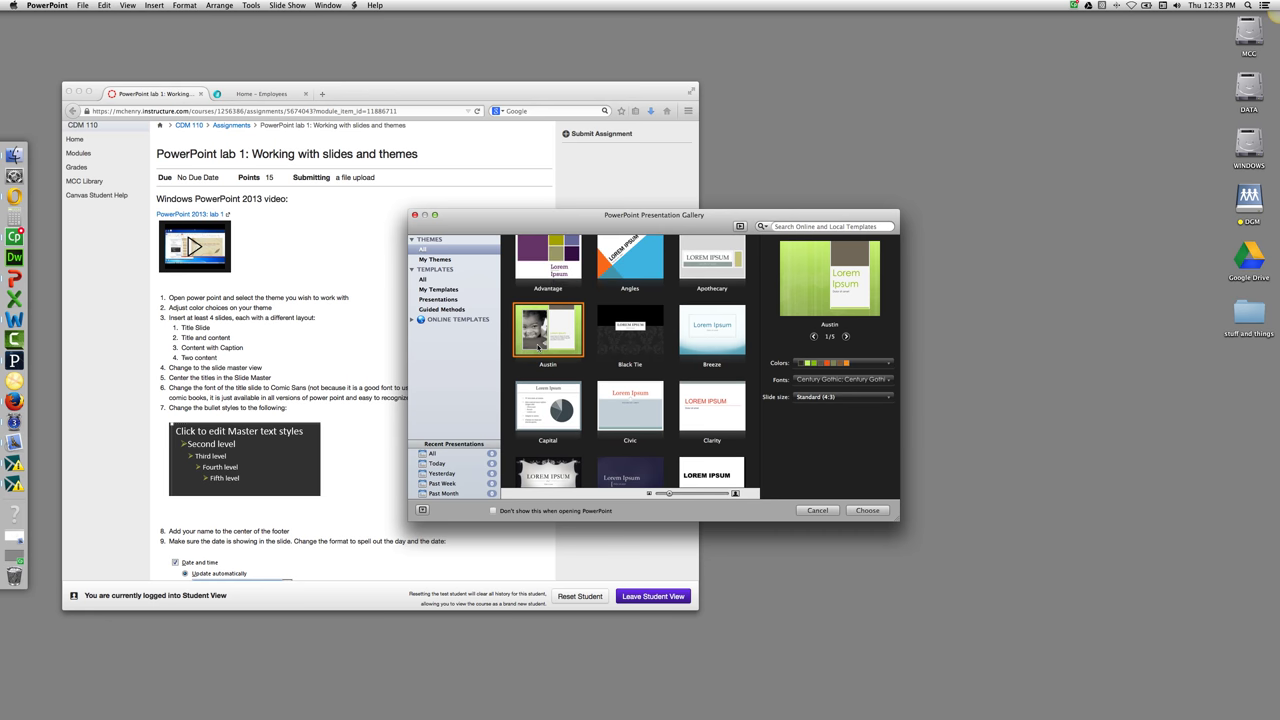
click(880, 362)
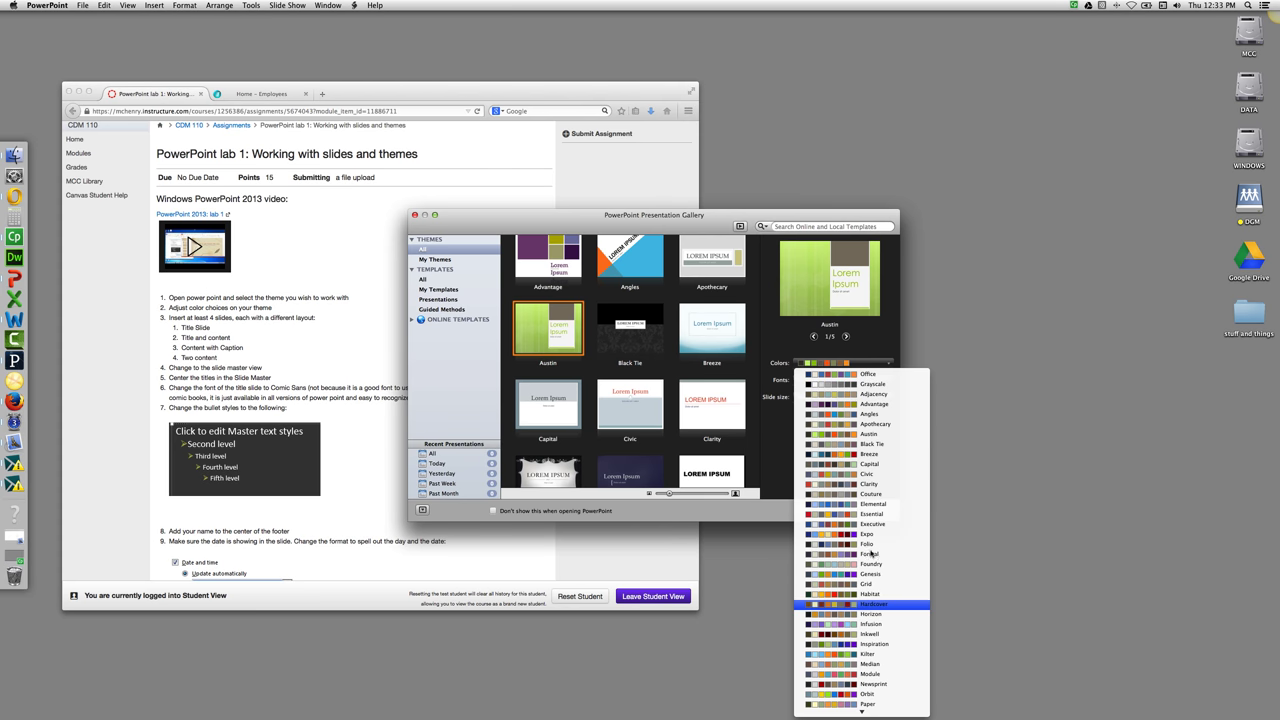
click(873, 604)
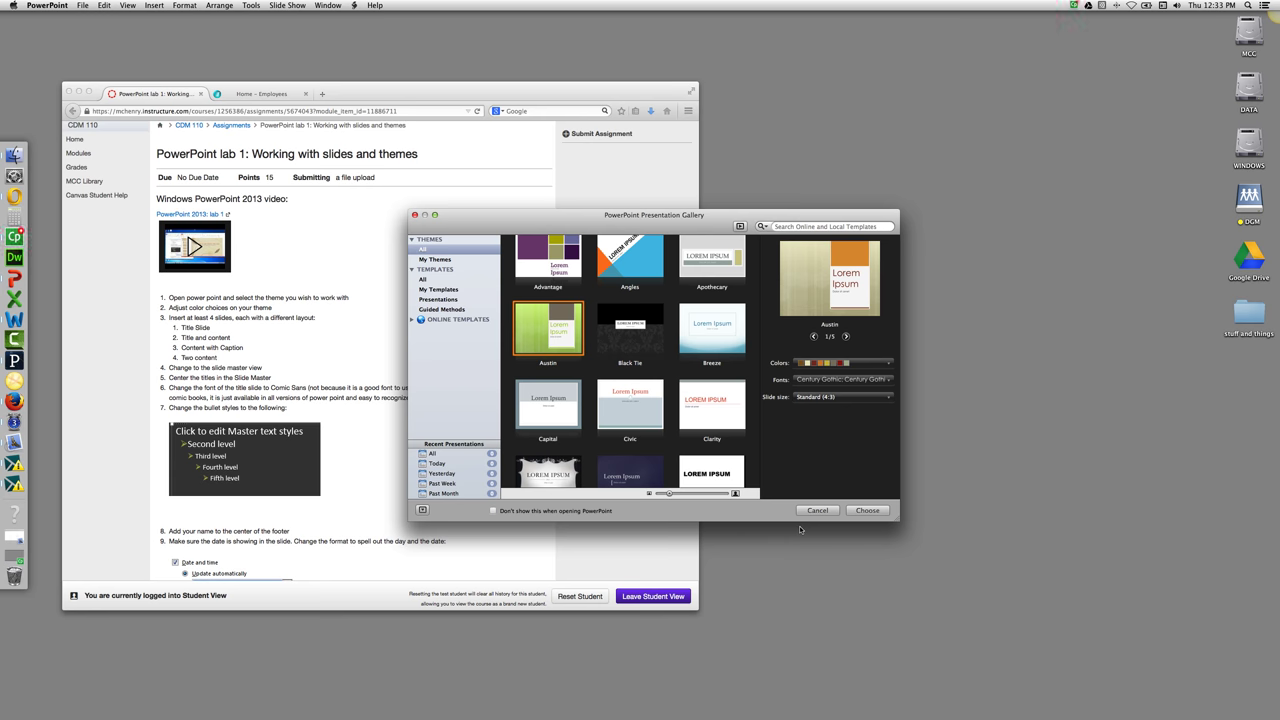
click(866, 510)
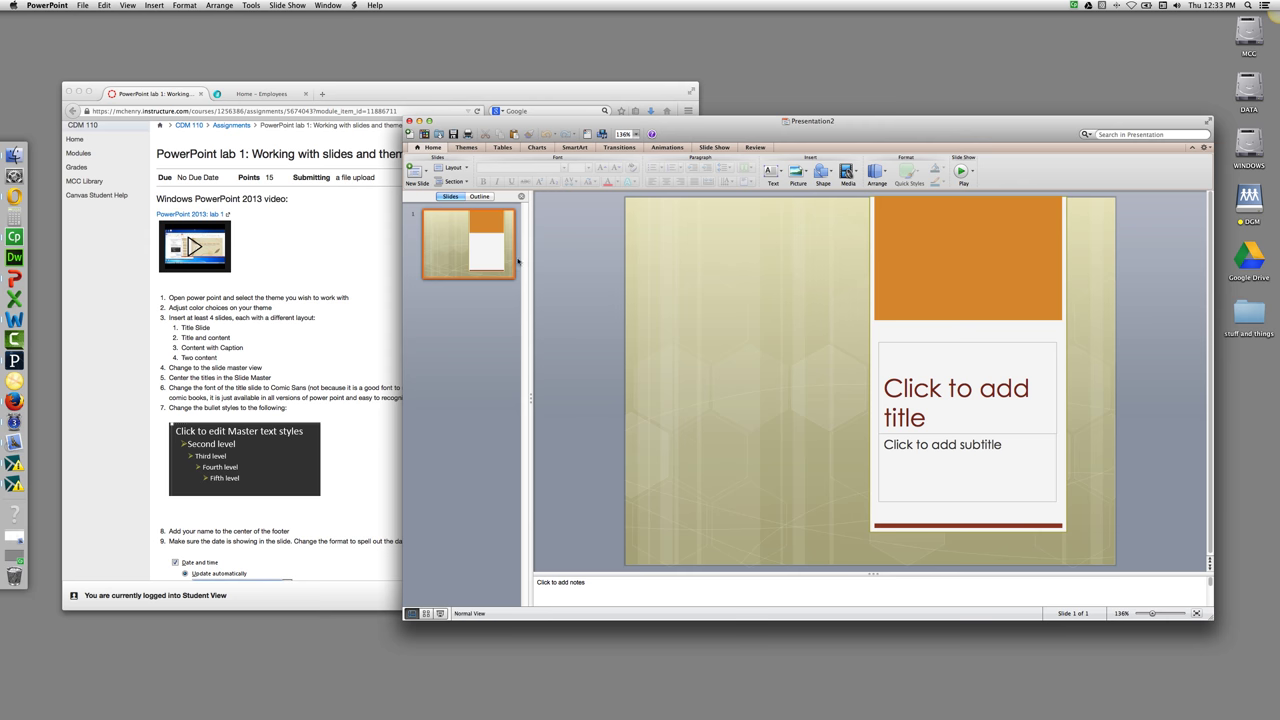
Add a Title and Content slide, a Content with Caption slide, and a Two Content slide.
click(436, 148)
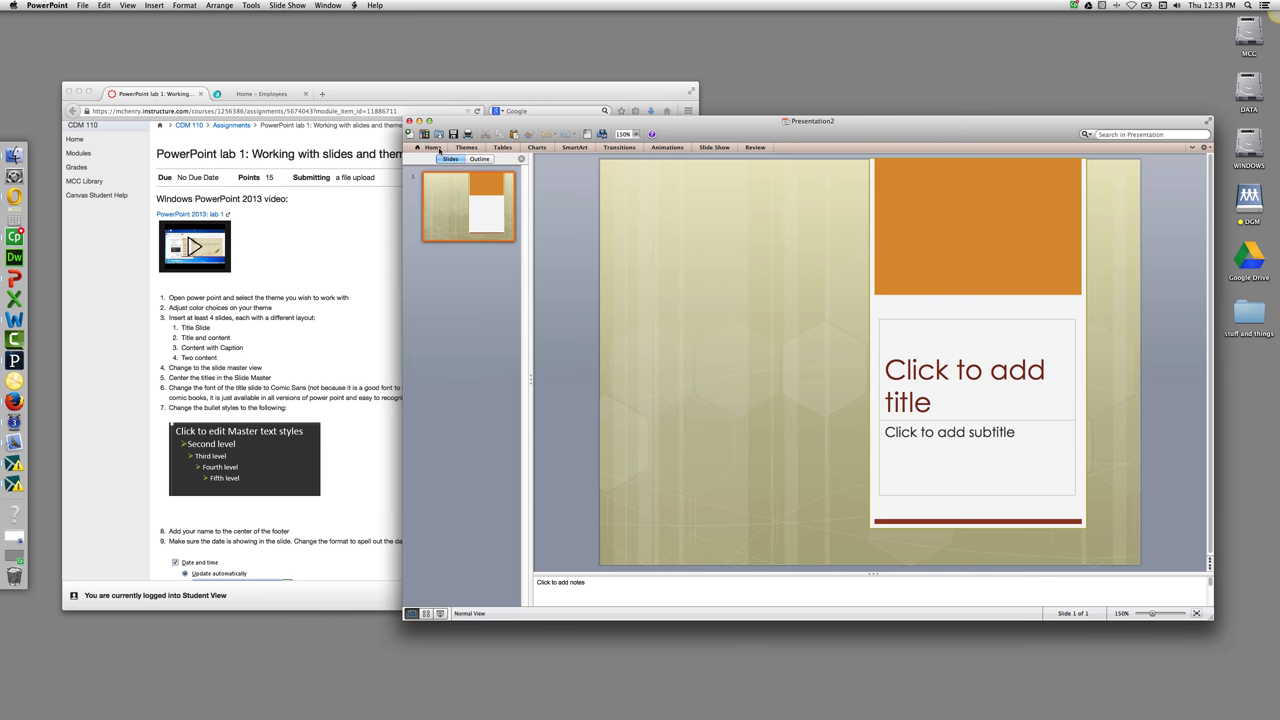
click(438, 150)
click(437, 148)
click(437, 148)
click(418, 172)
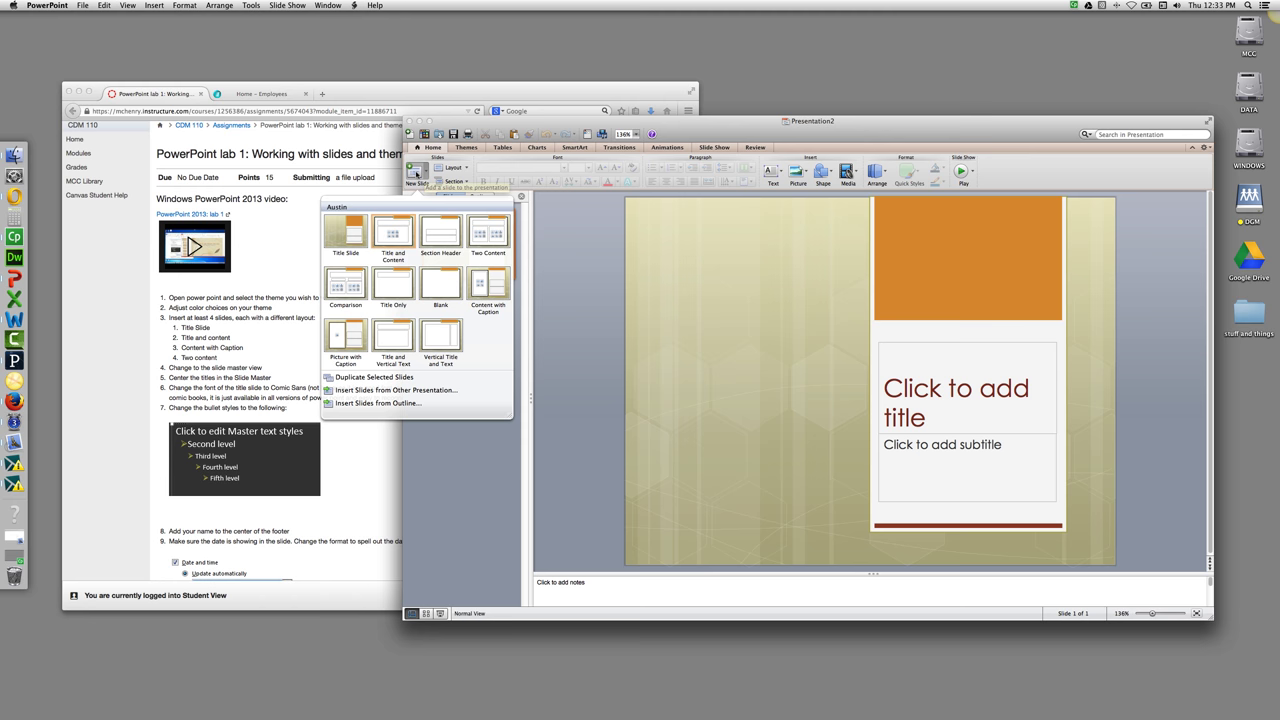
click(397, 236)
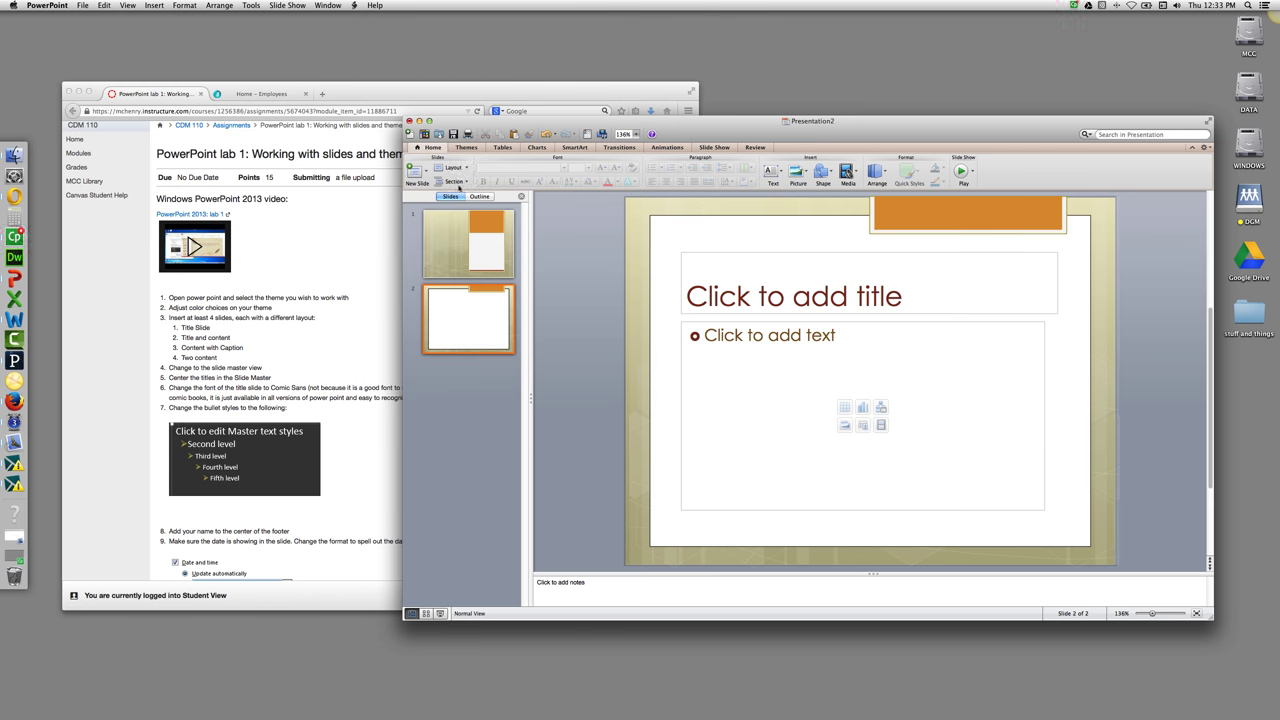
click(424, 175)
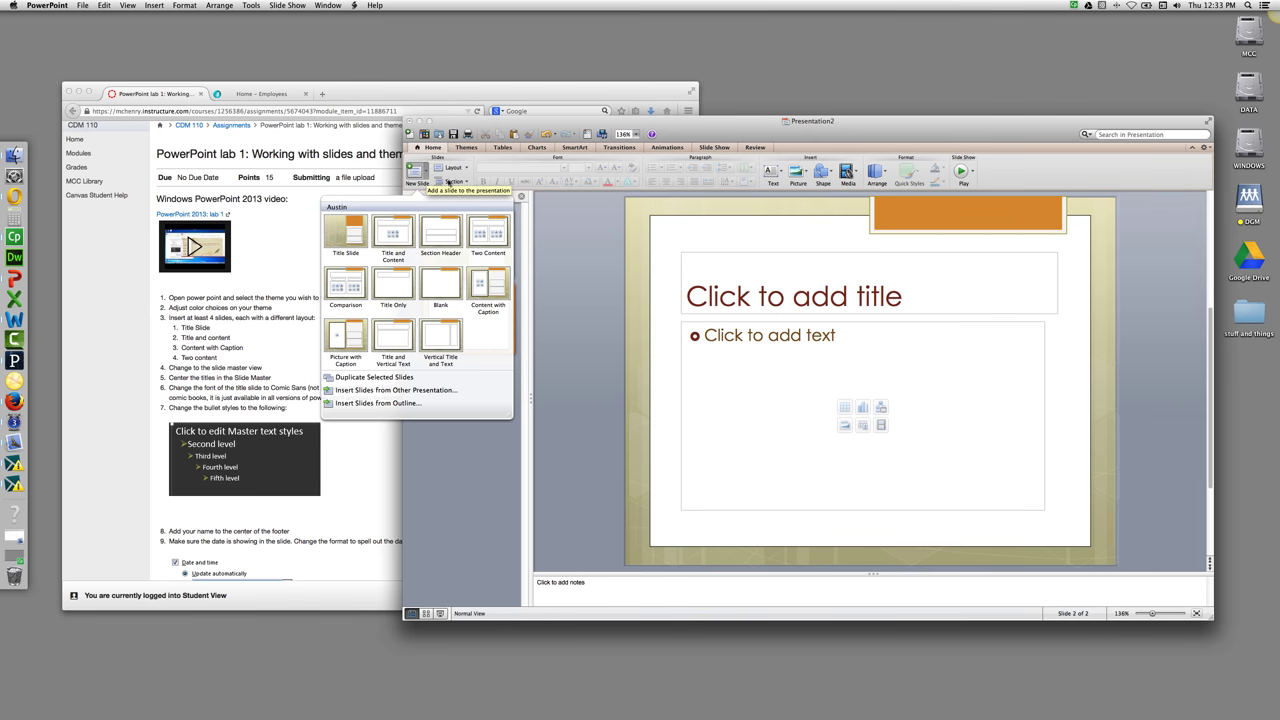
click(481, 289)
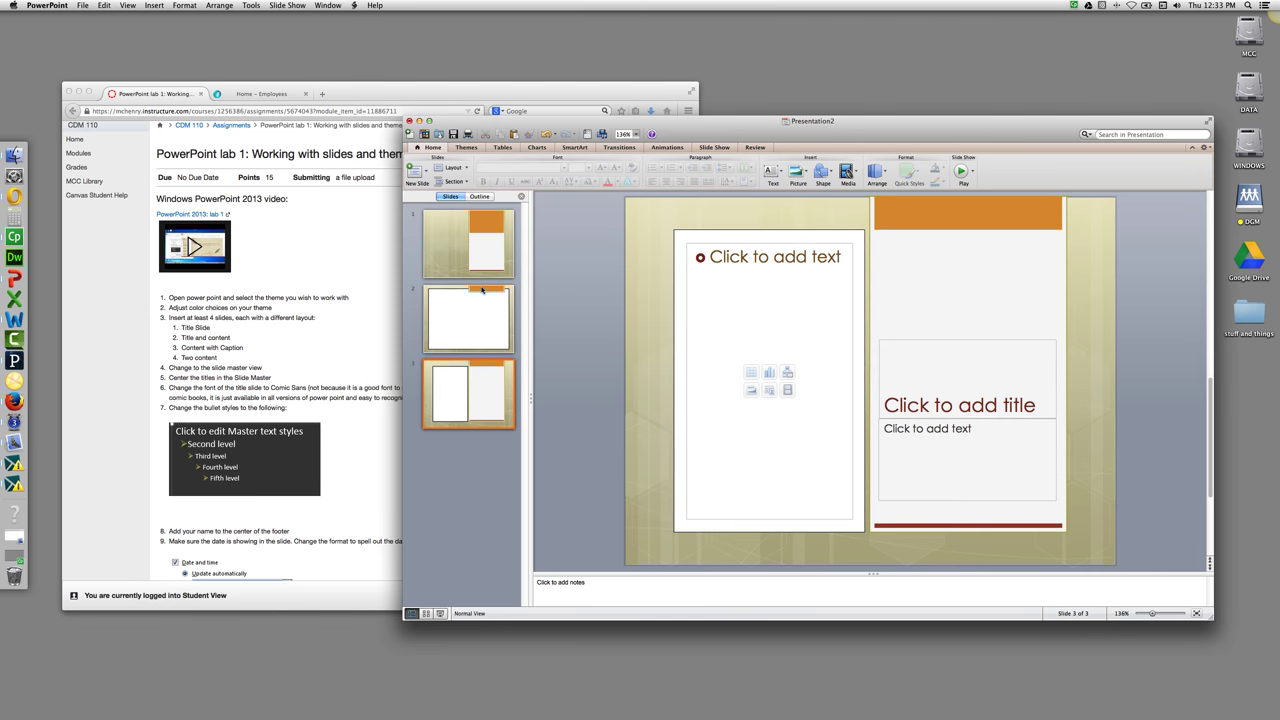
click(425, 174)
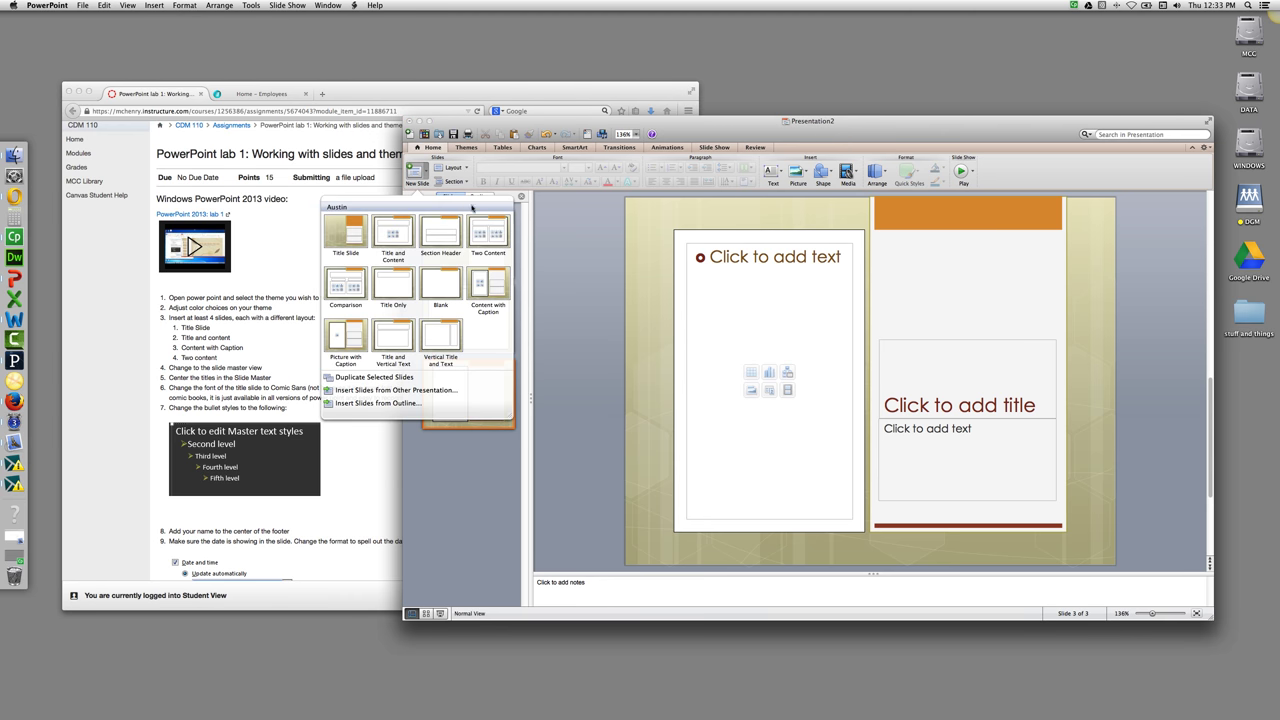
click(476, 236)
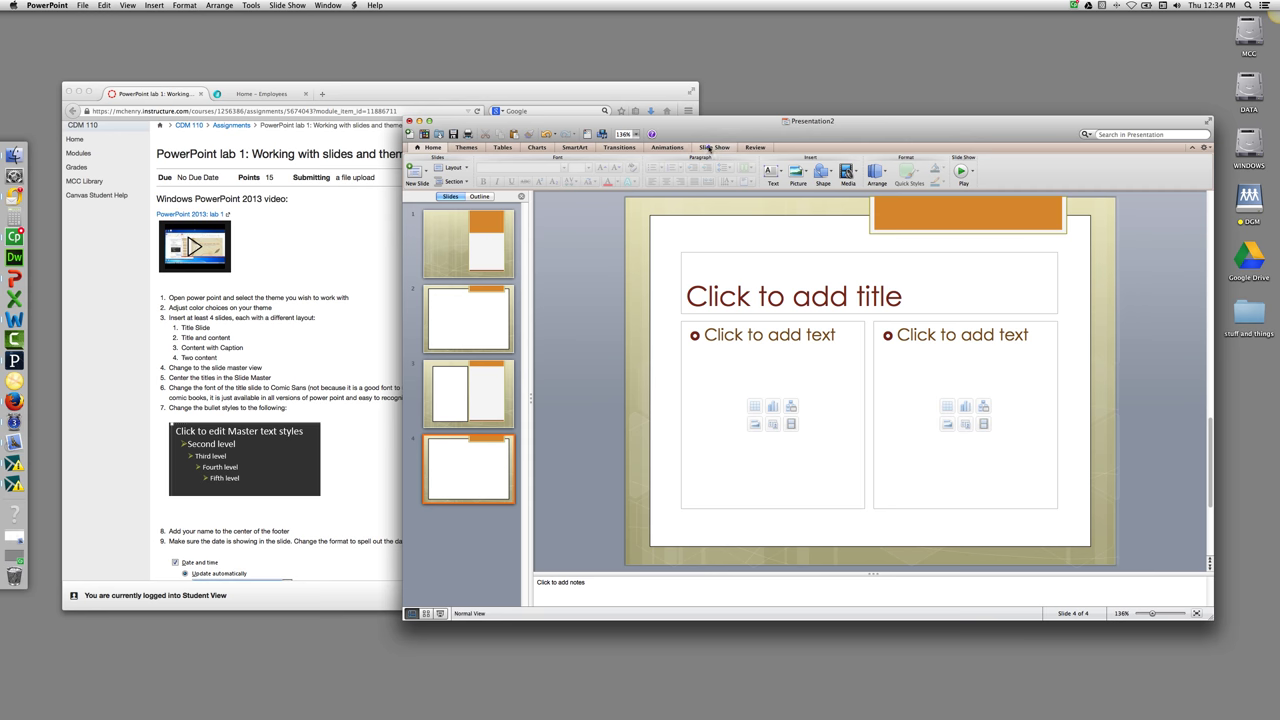
Switch to Slide Master view via Edit Master and select the master title text.
click(712, 147)
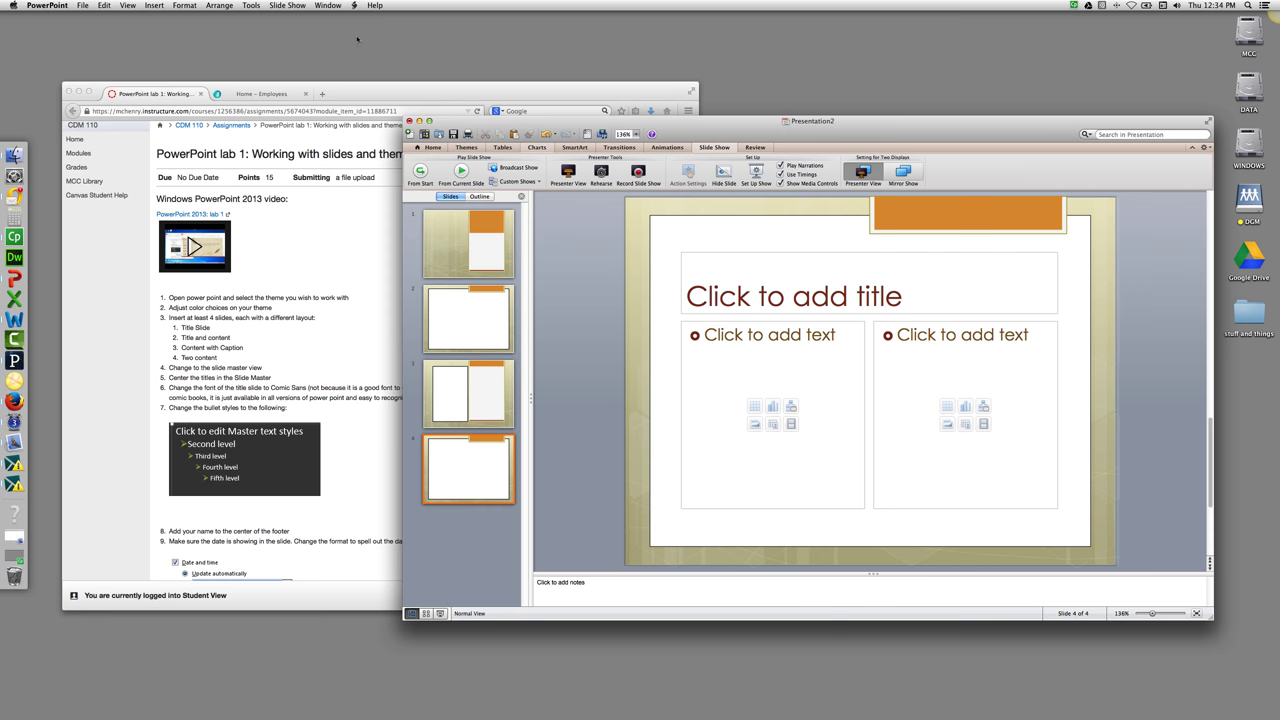
click(474, 149)
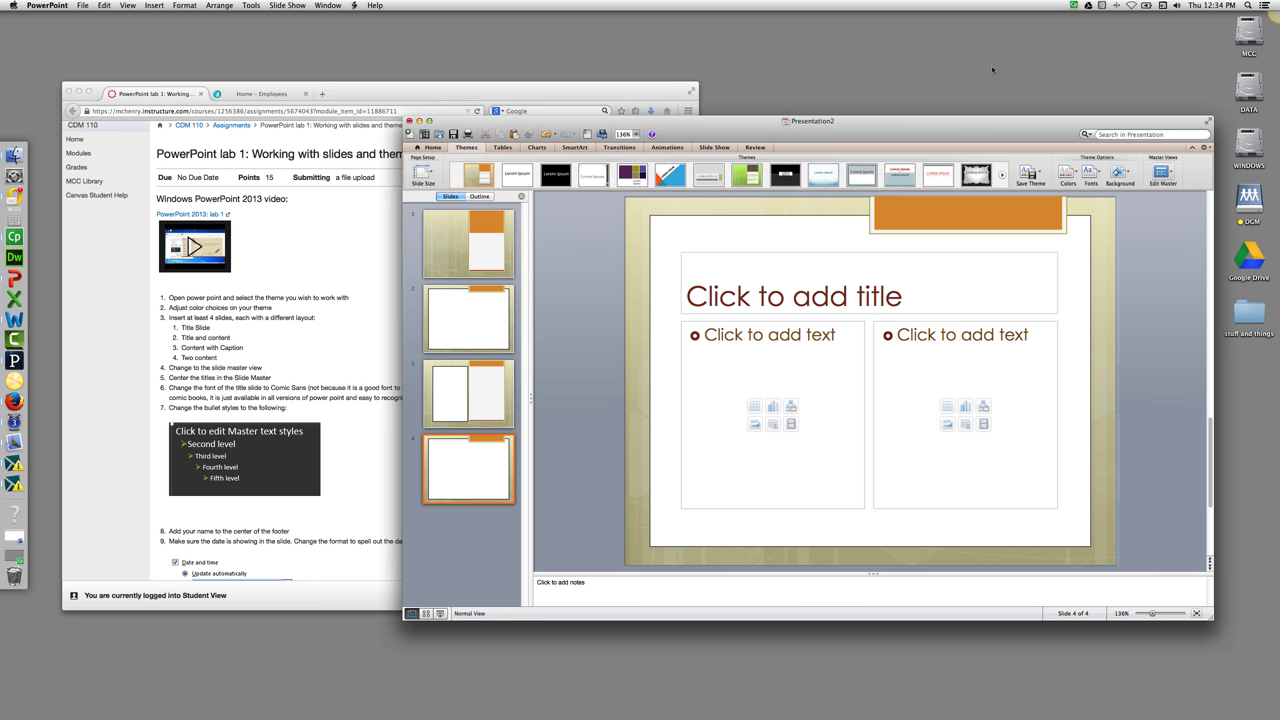
click(1160, 176)
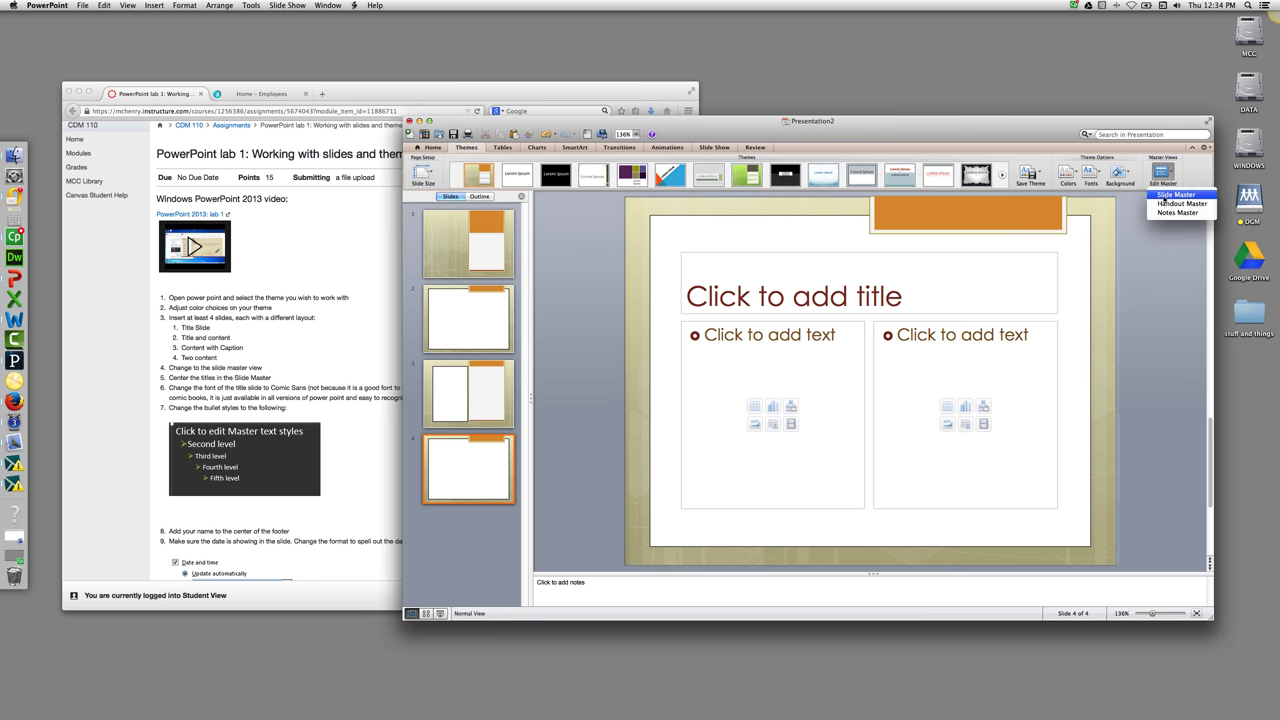
click(1160, 197)
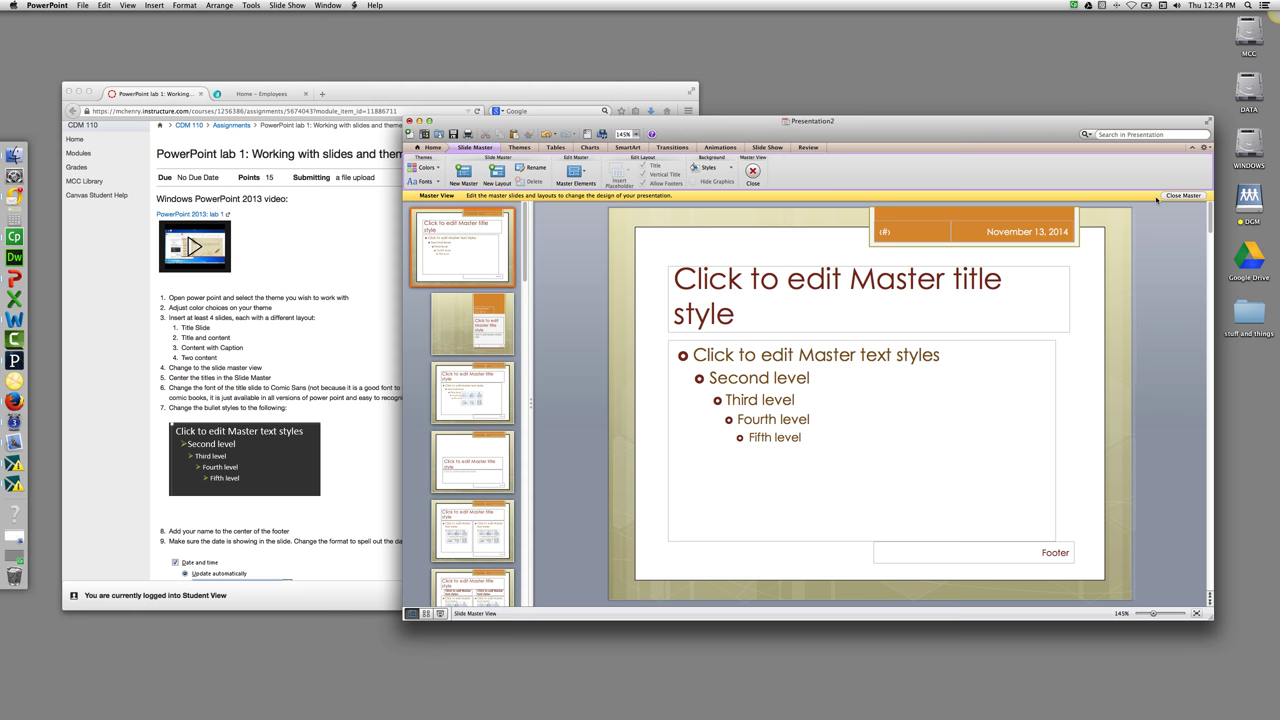
click(810, 307)
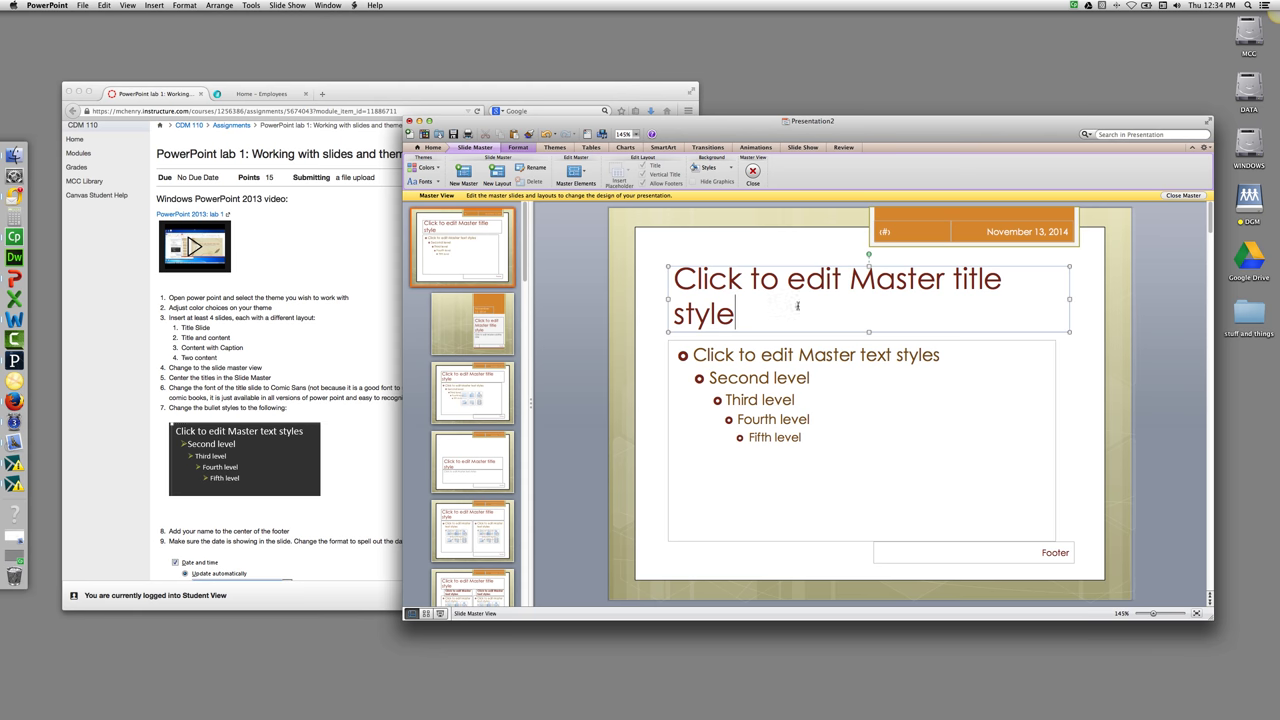
triple_click(702, 287)
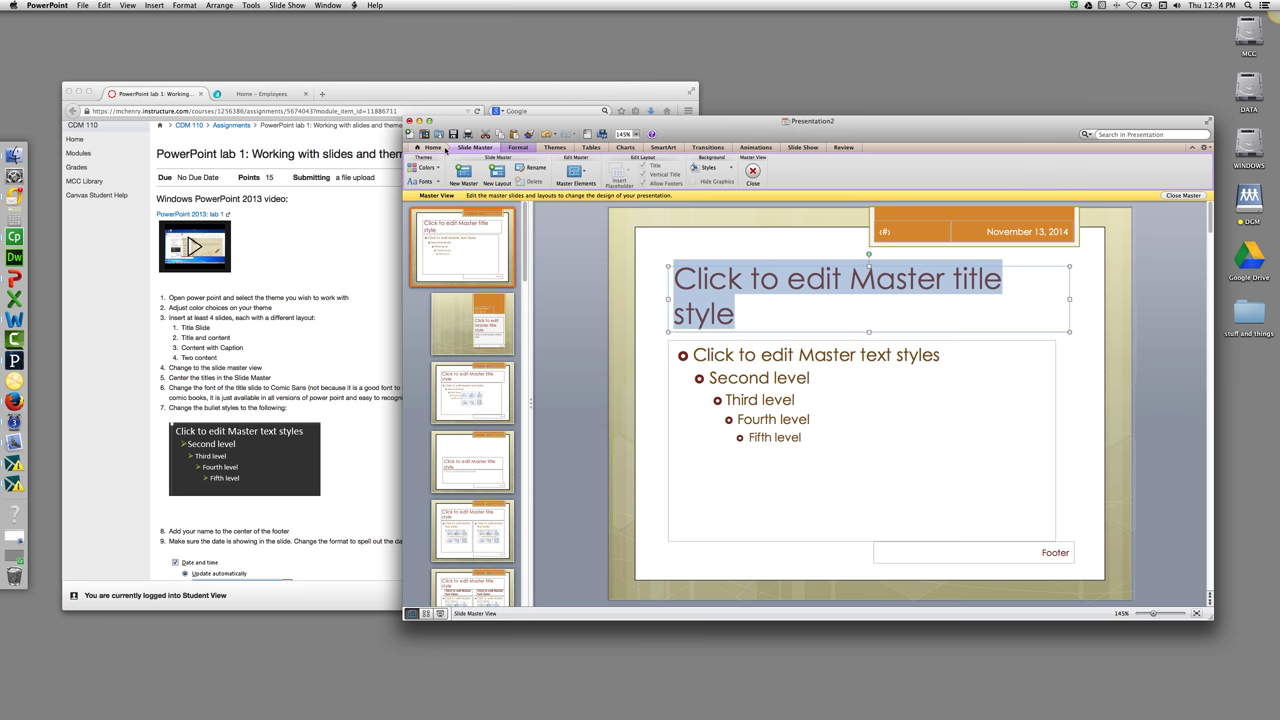
Centre the master title text and change its font to Comic Sans MS.
click(445, 150)
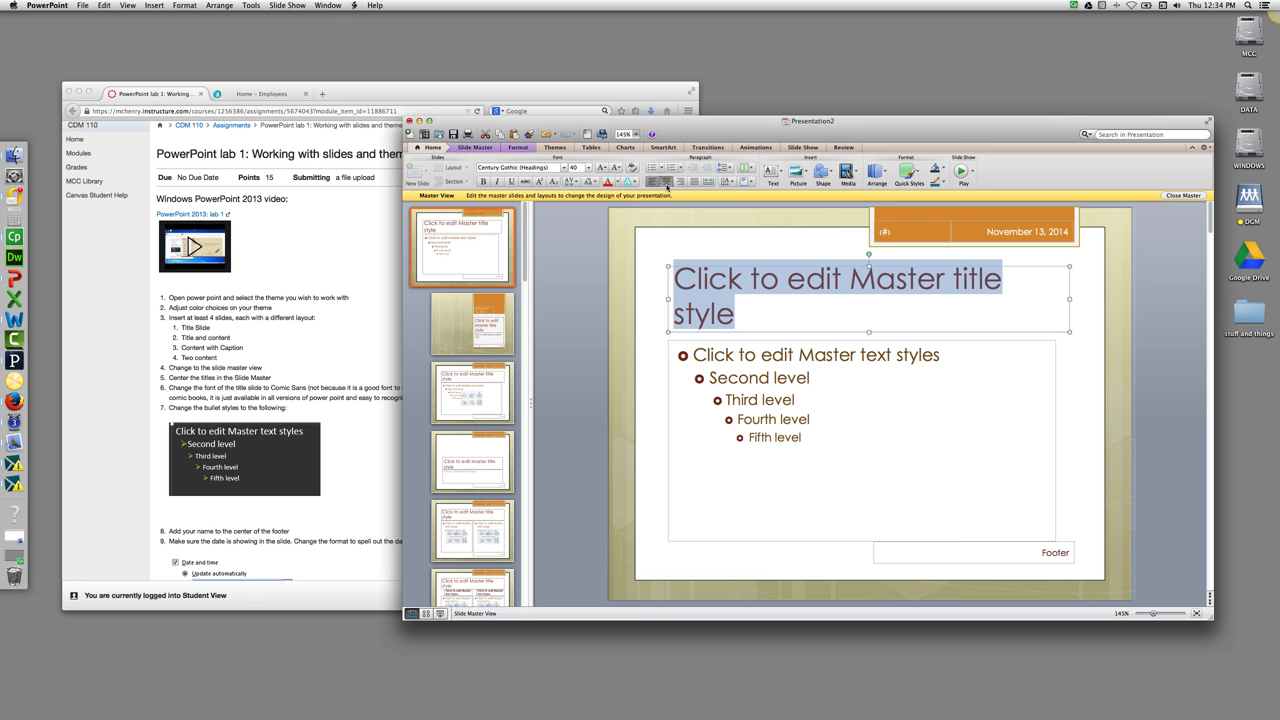
click(666, 183)
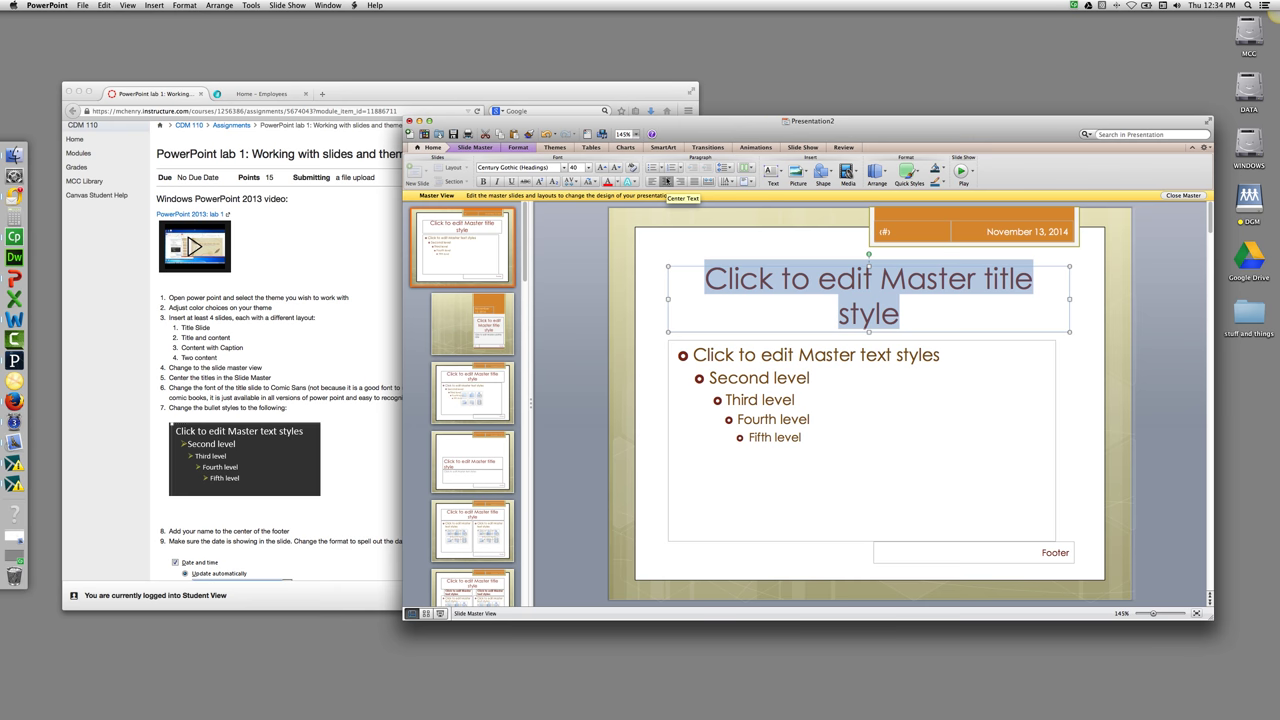
click(555, 171)
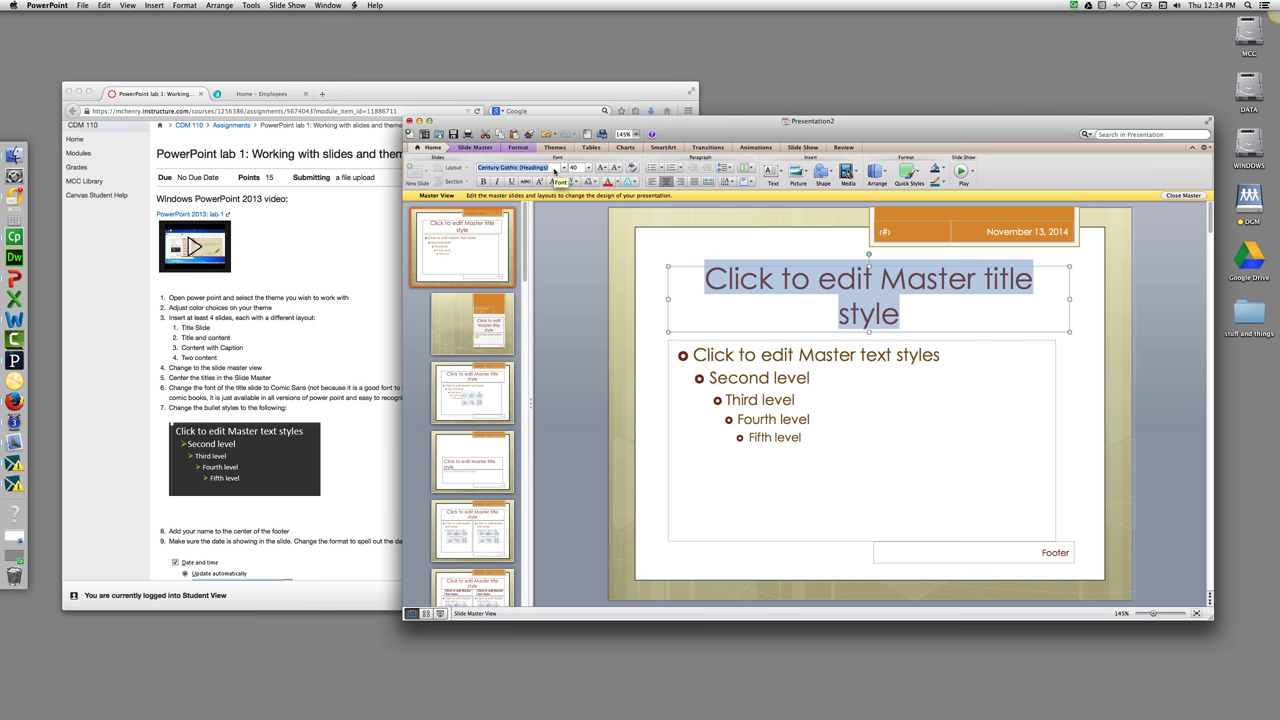
text(Comic Sans MS)
key(Return)
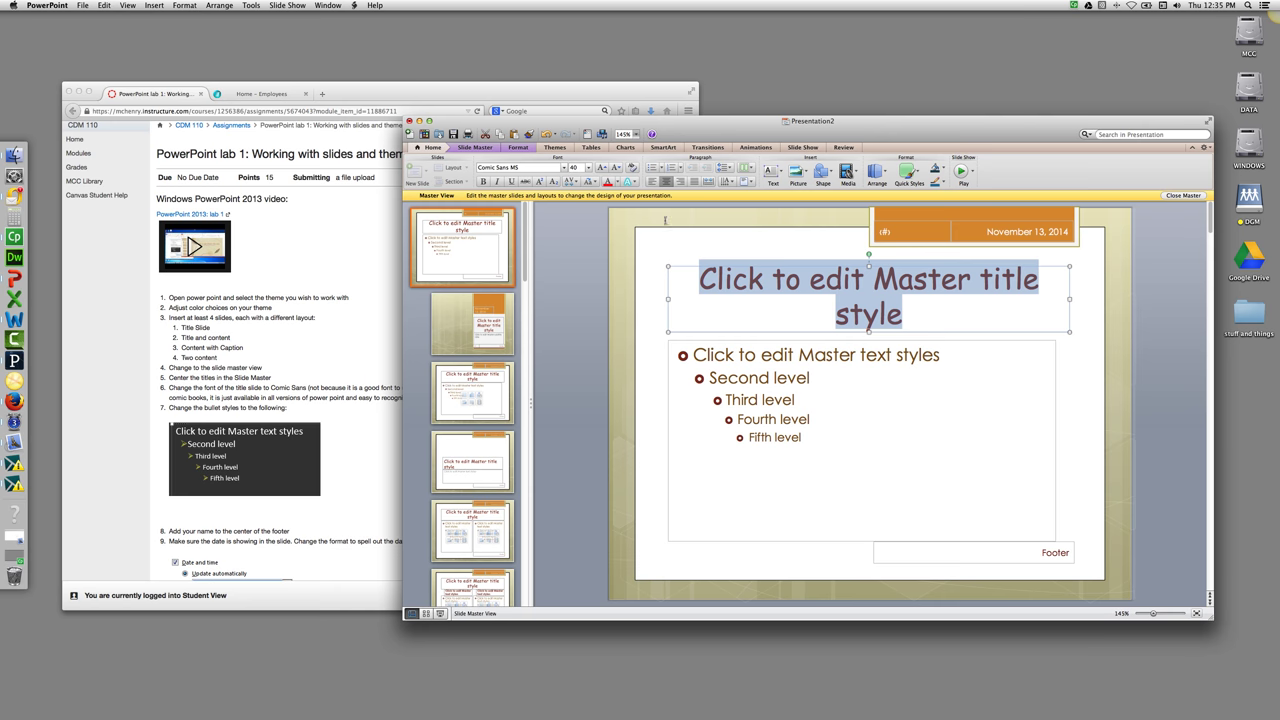
Select all five master body text levels and apply arrowhead bullets.
click(693, 354)
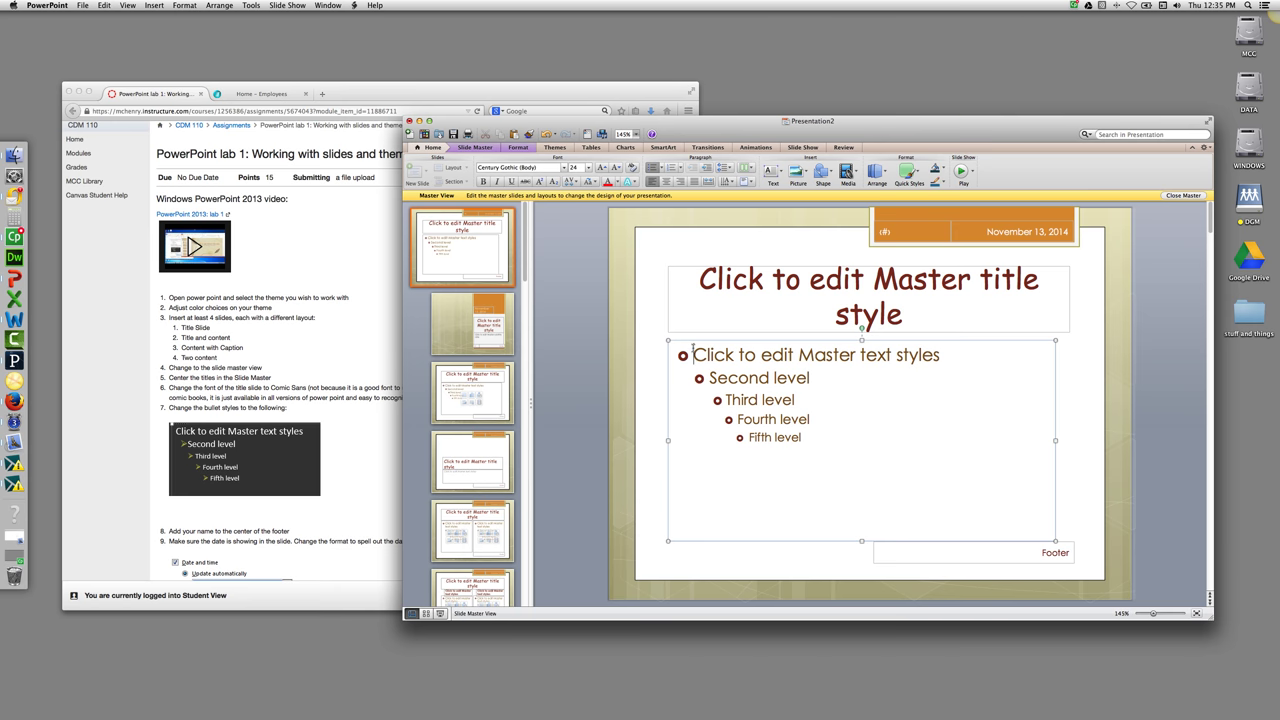
drag(693, 352, 799, 432)
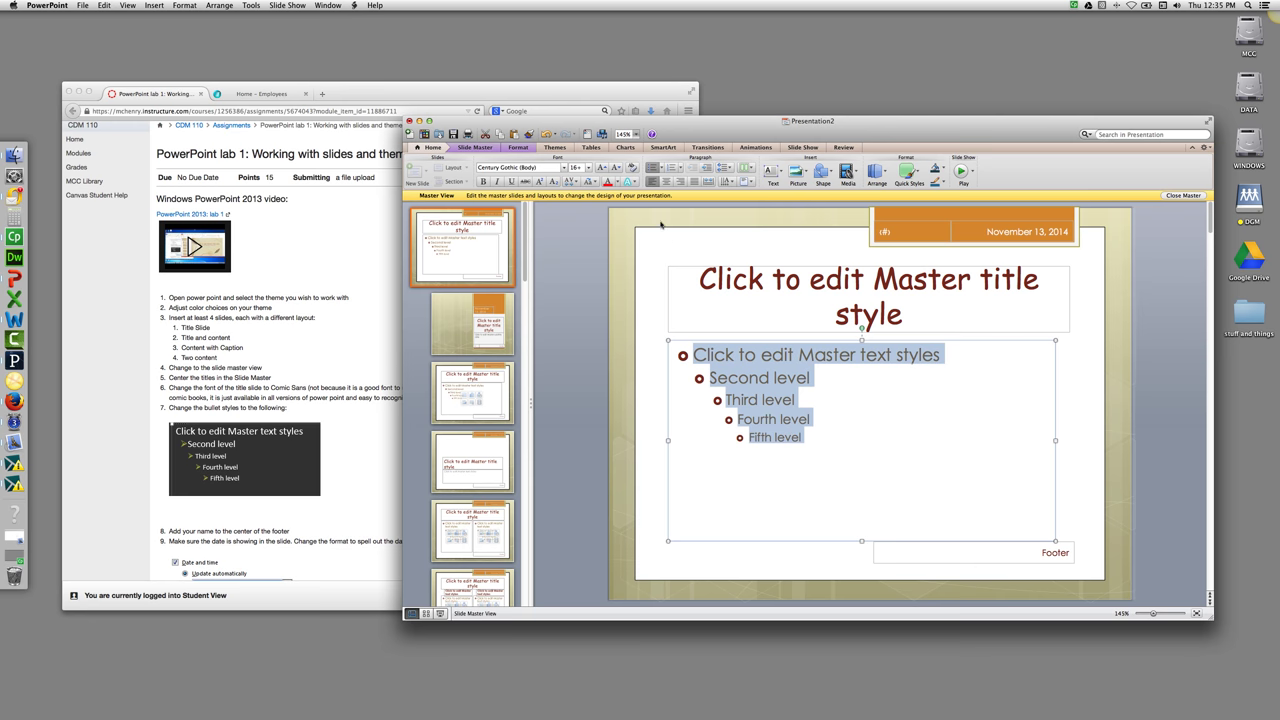
click(677, 169)
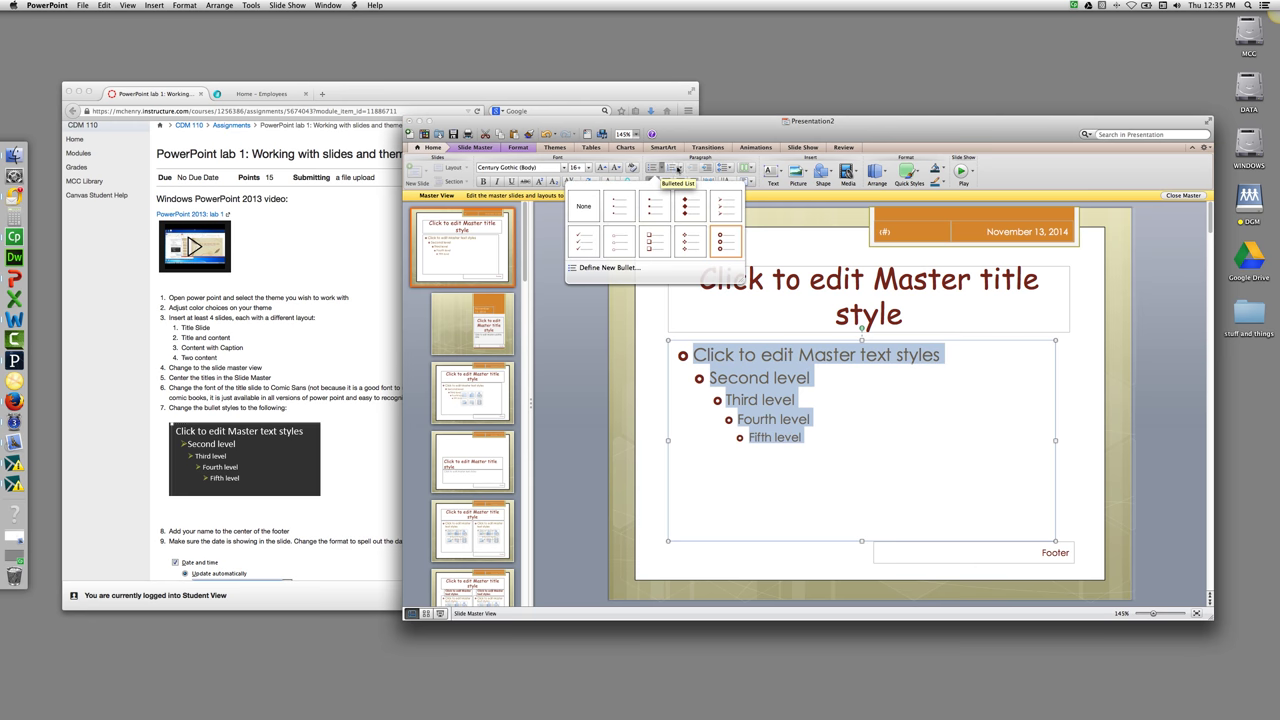
click(719, 201)
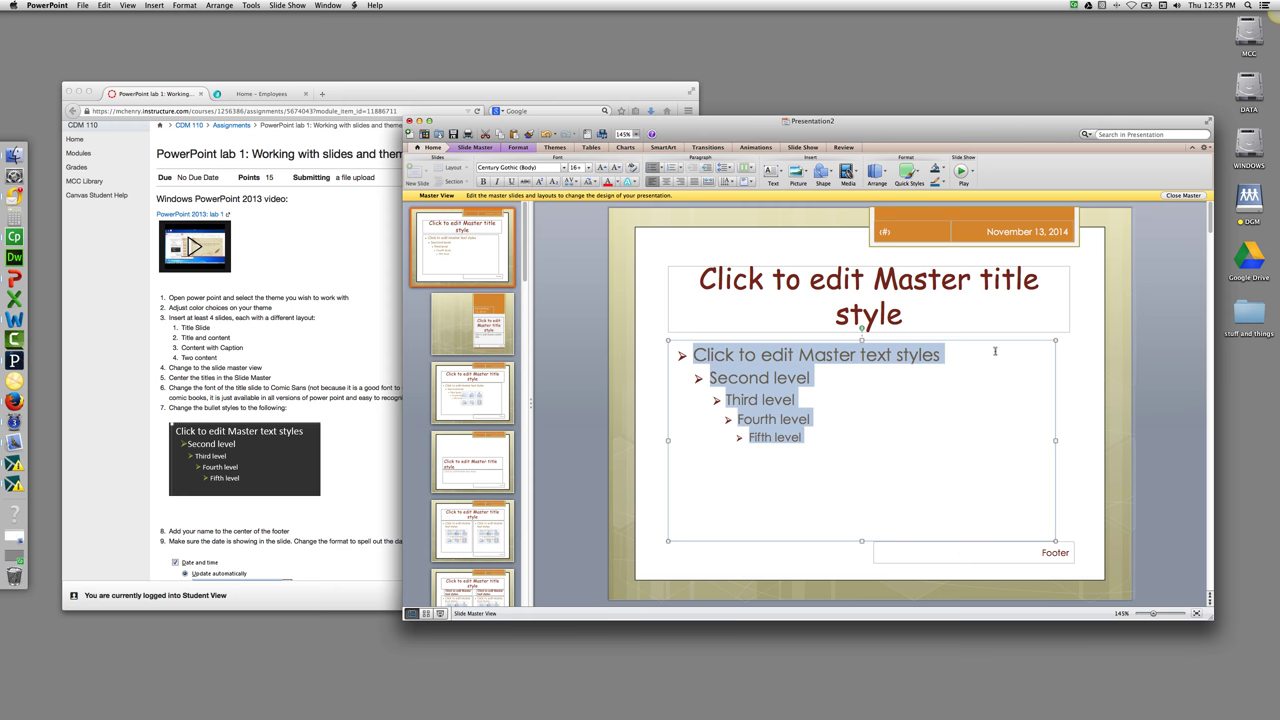
In Header and Footer, enable a 'Thursday, November 13, 14' date and a footer with the student's name.
click(1030, 548)
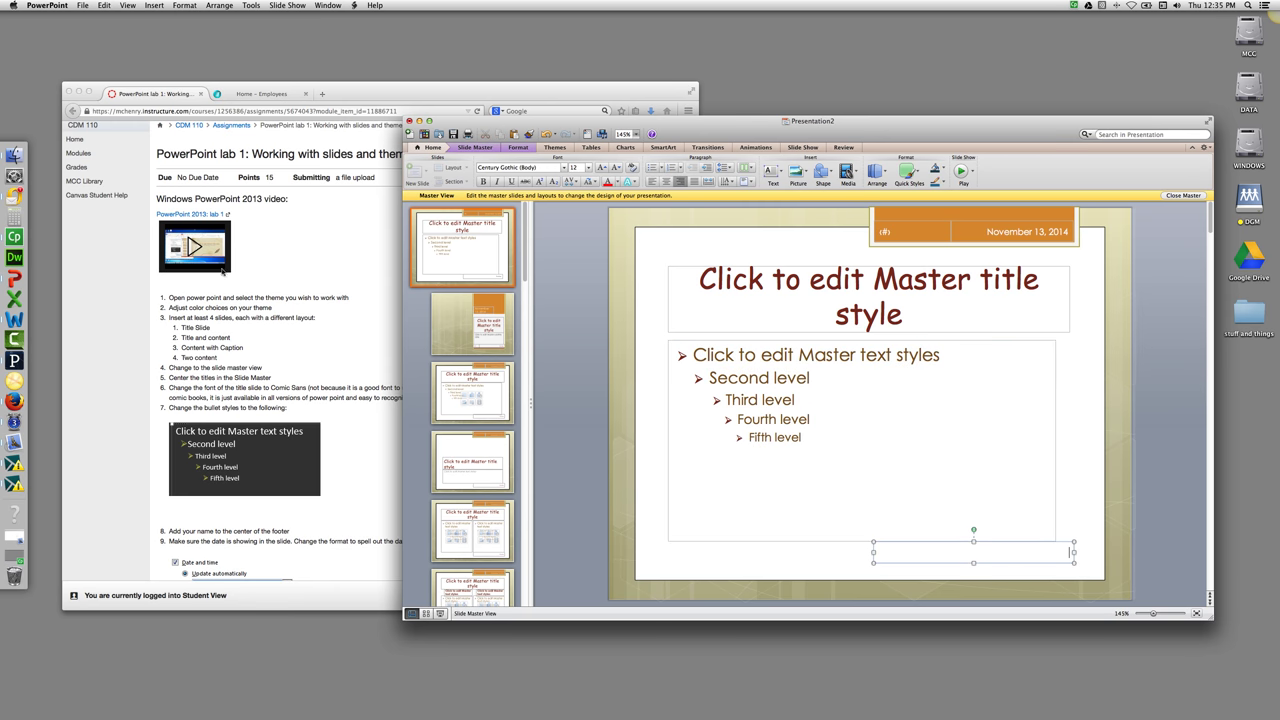
click(150, 5)
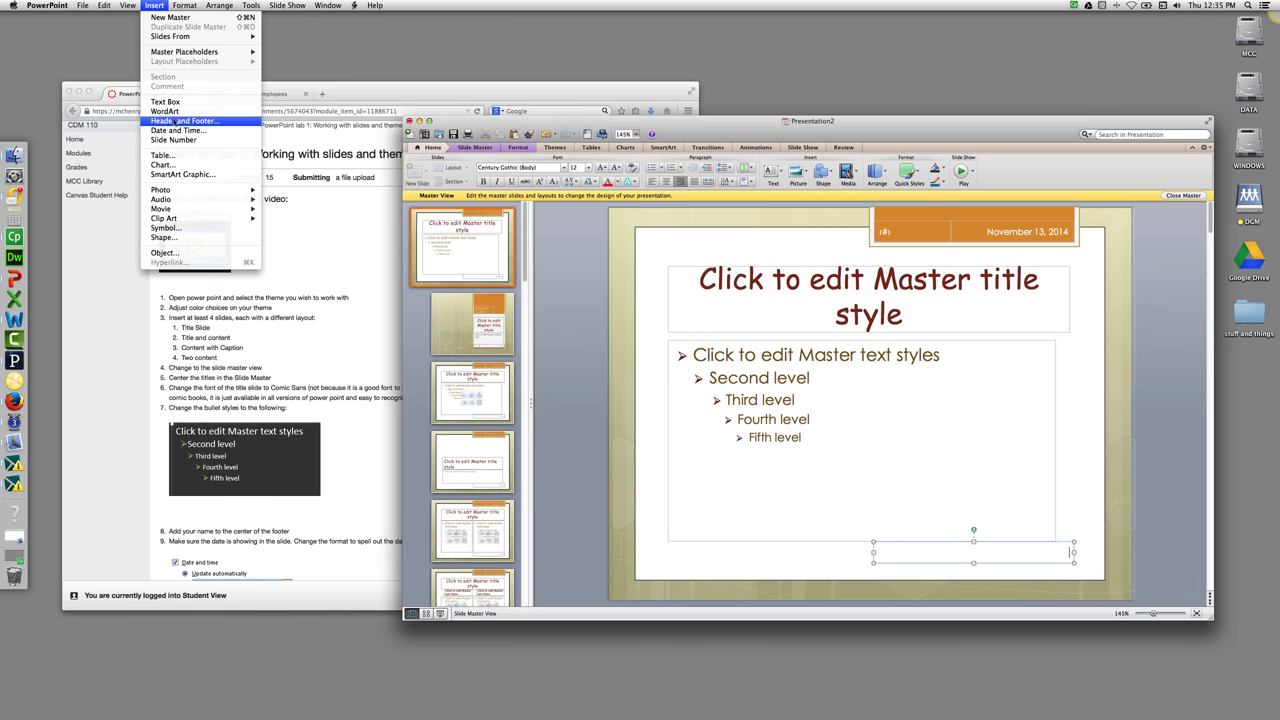
click(174, 121)
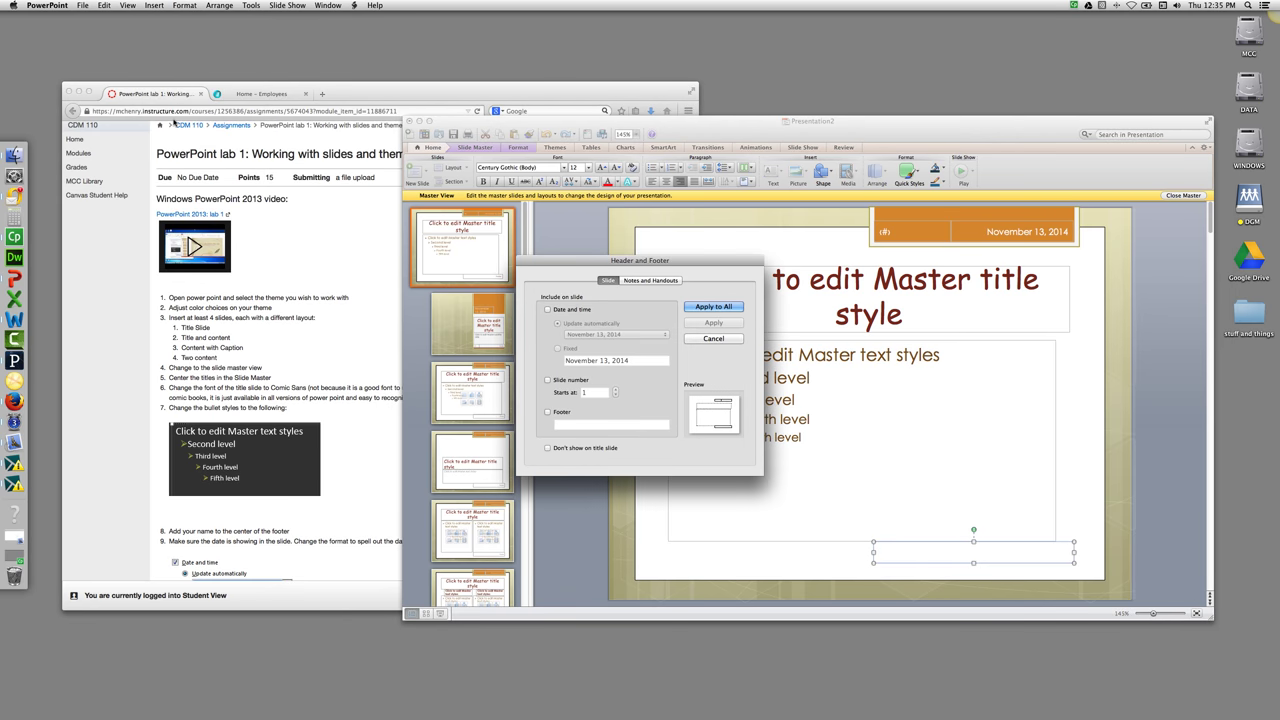
click(547, 309)
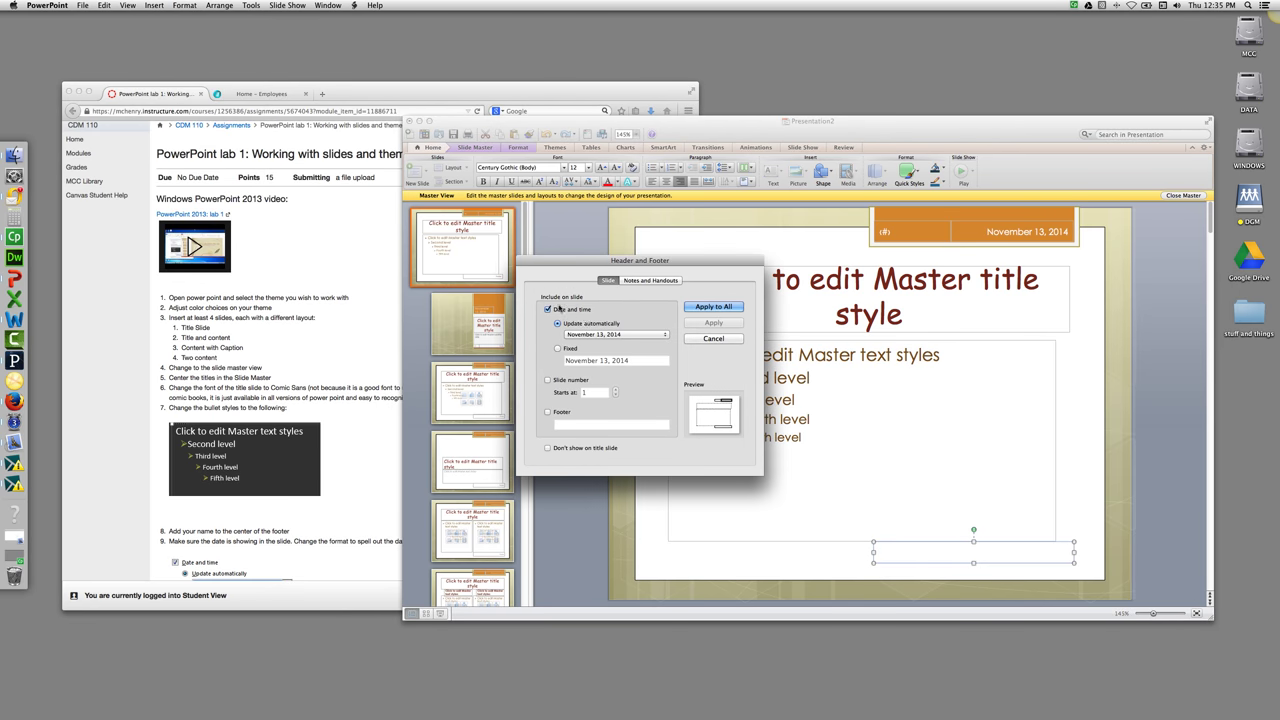
click(592, 335)
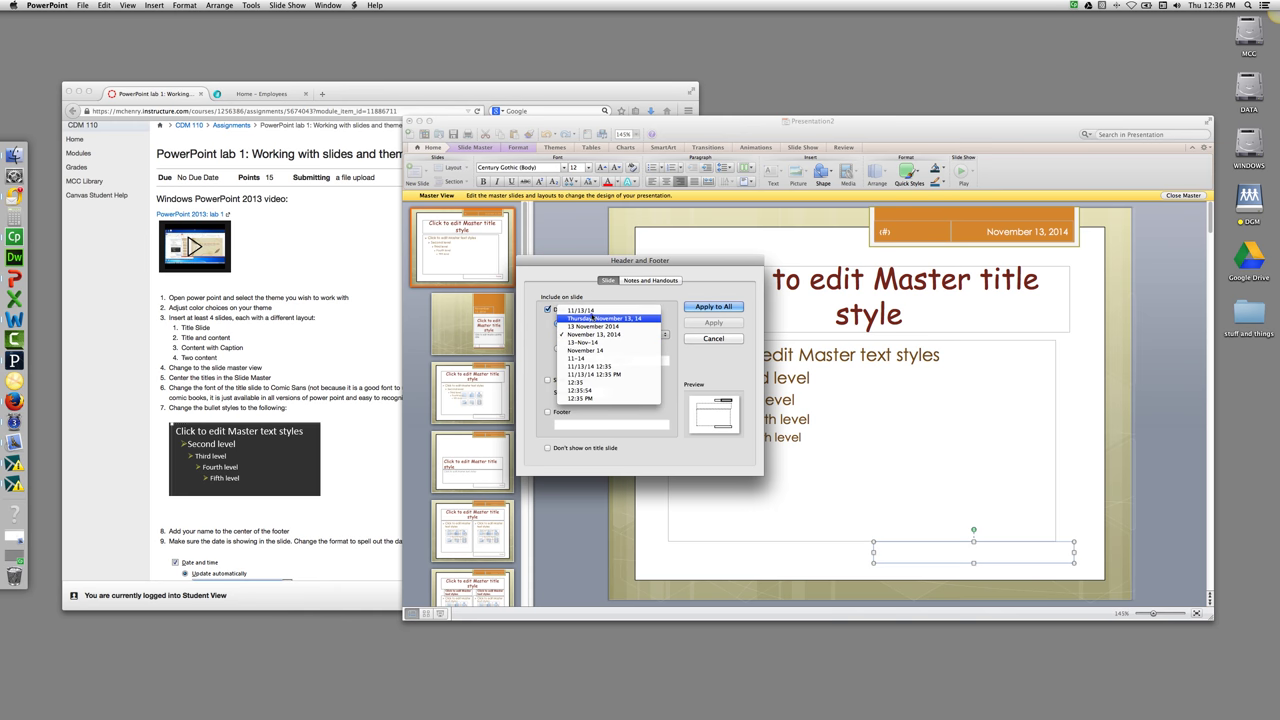
click(592, 318)
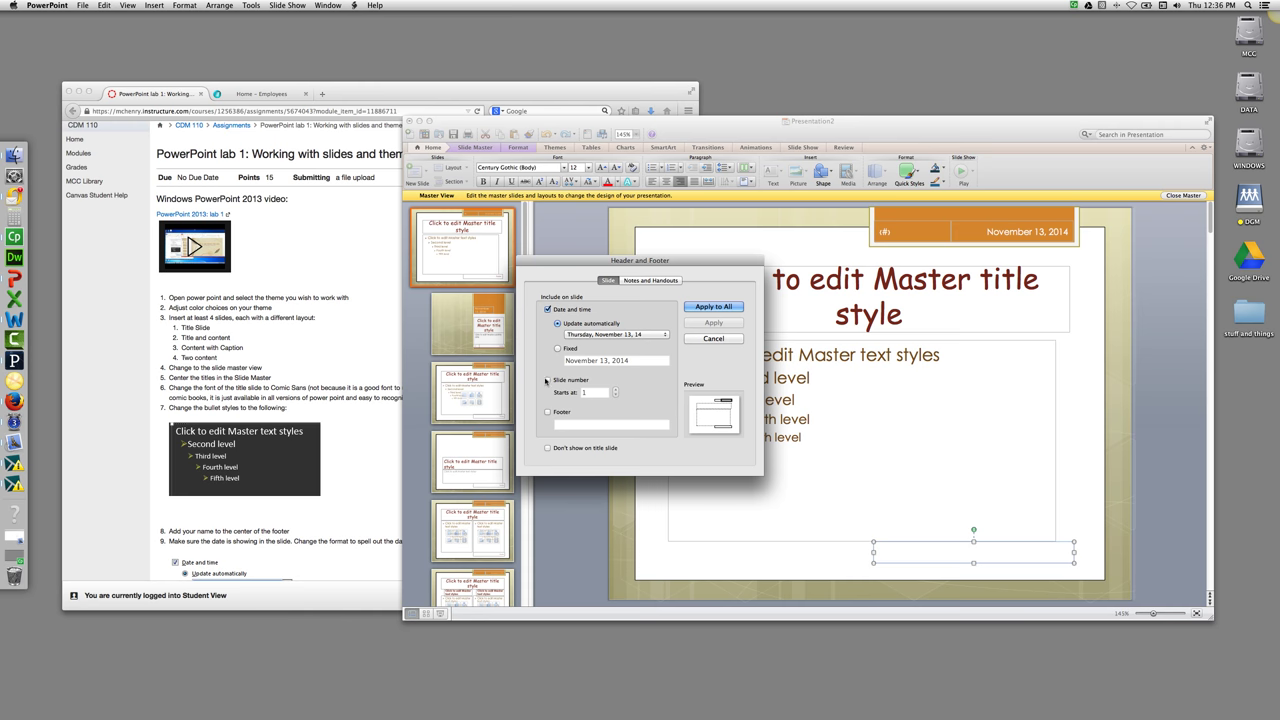
click(547, 412)
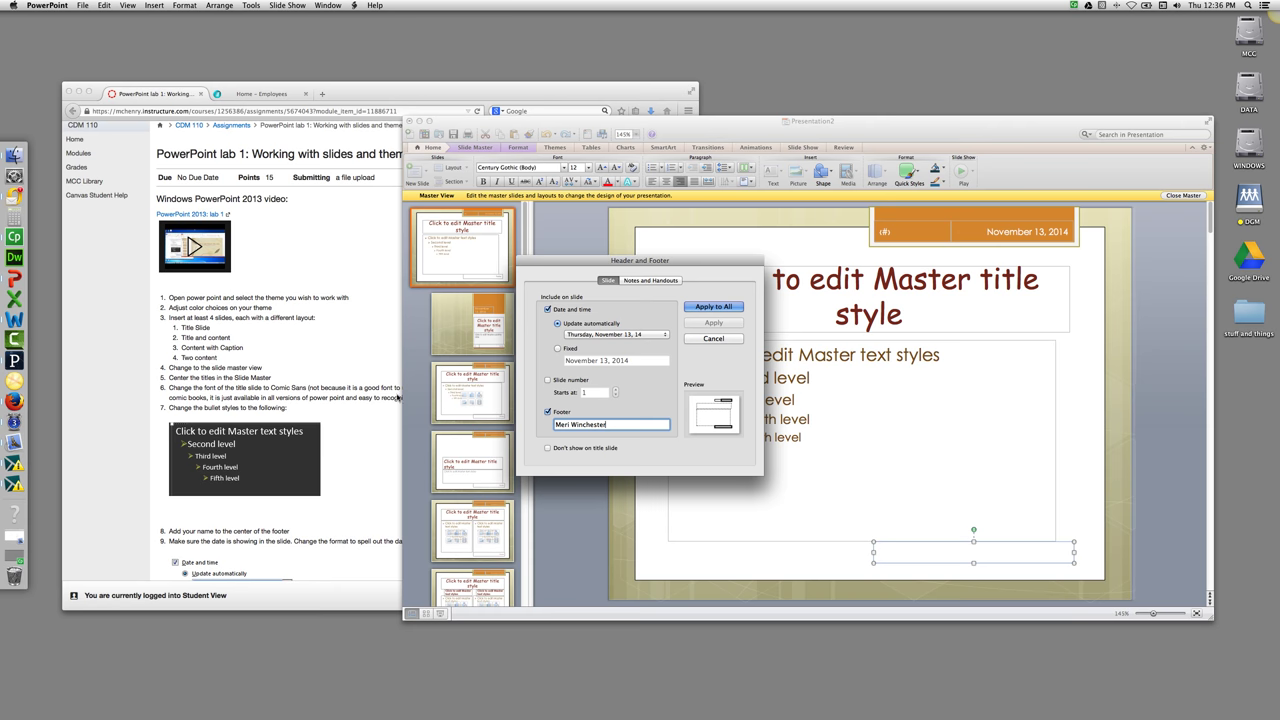
click(332, 338)
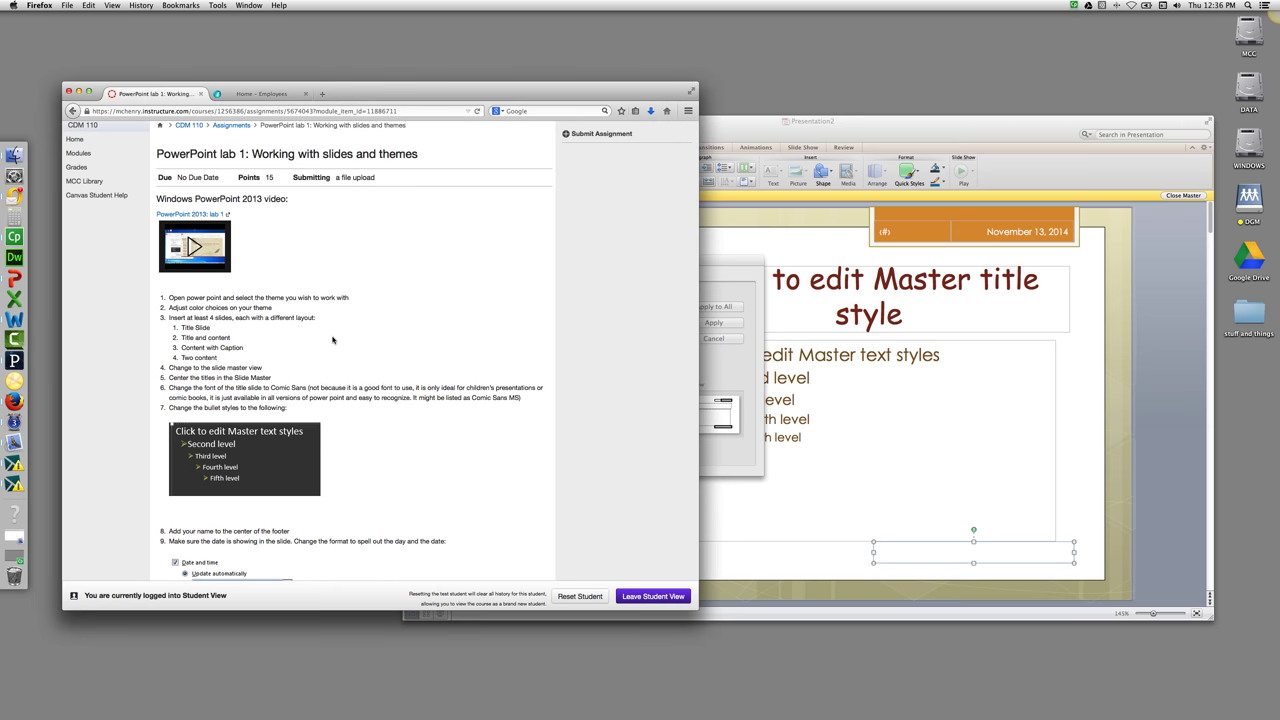
scroll(460, 350, down, 2)
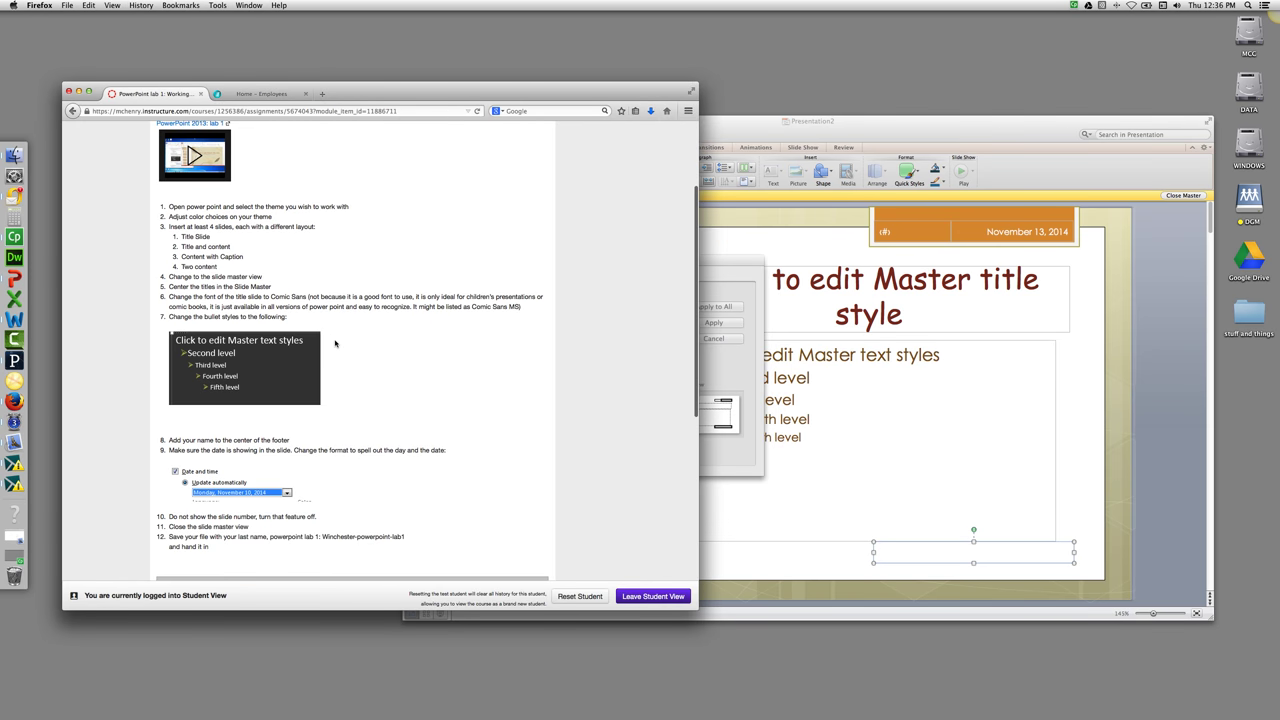
click(756, 367)
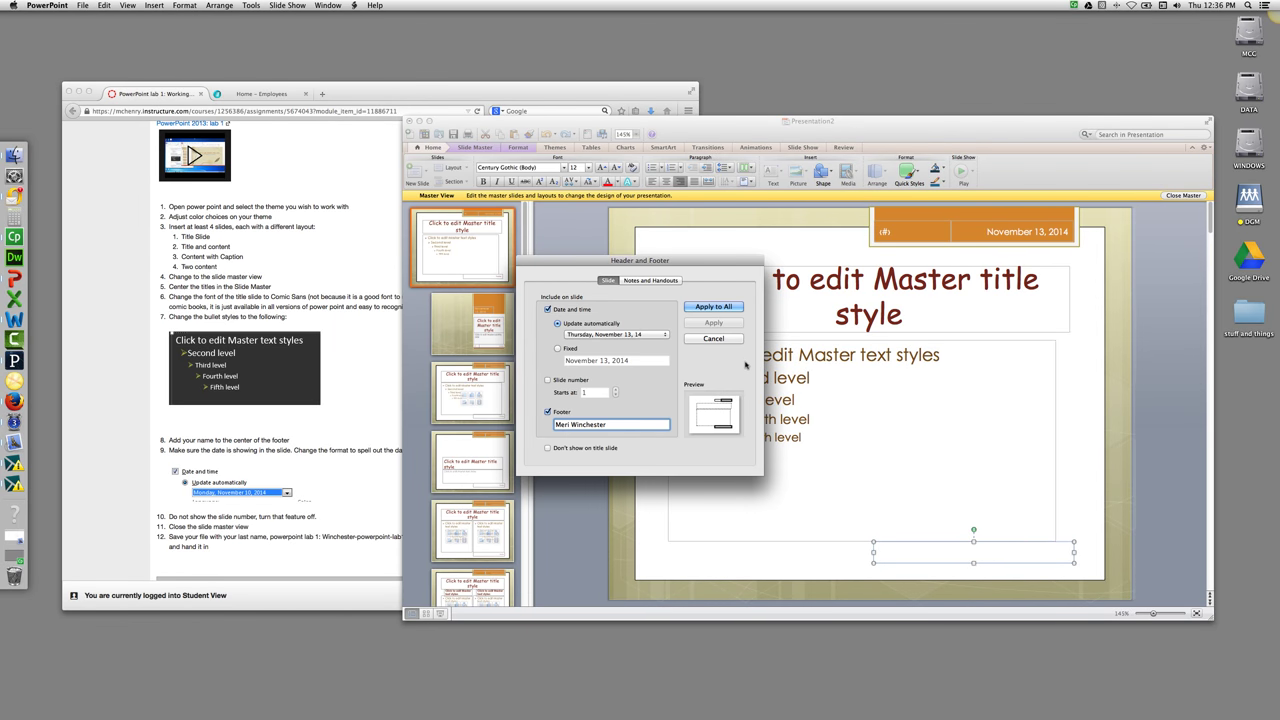
Apply the date and footer to all slides and close the slide master.
click(716, 307)
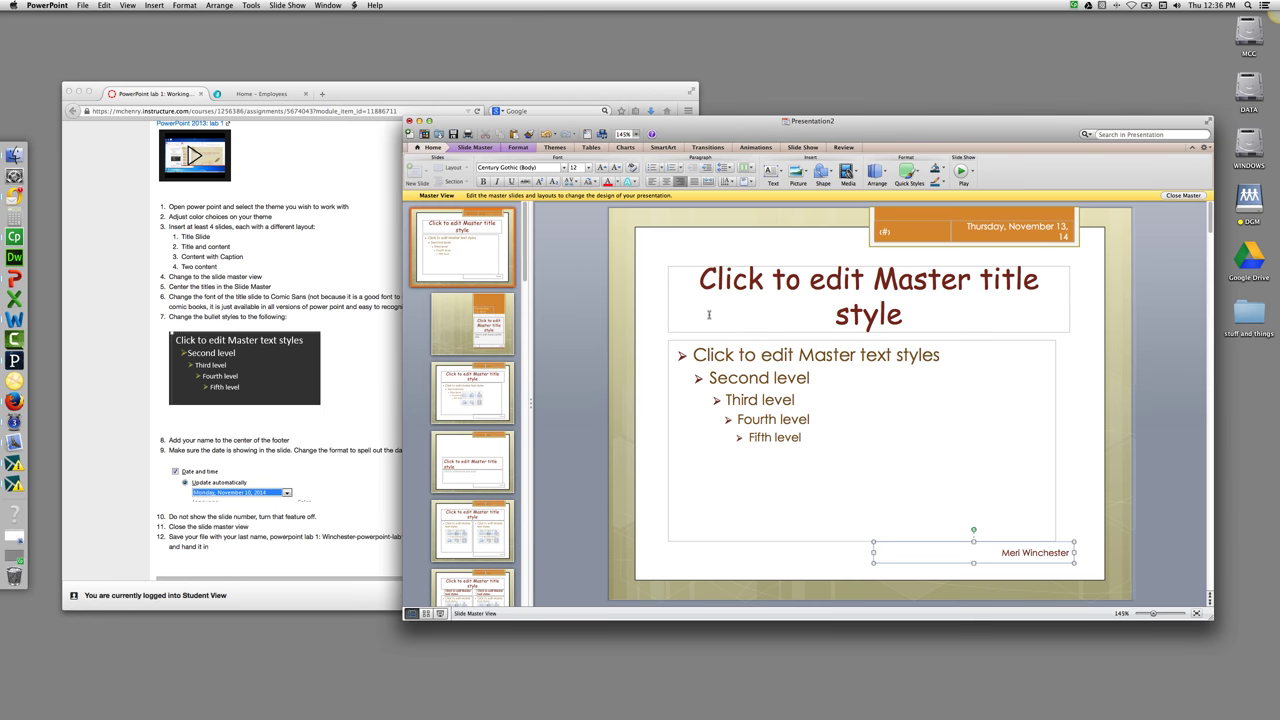
scroll(950, 260, down, 1)
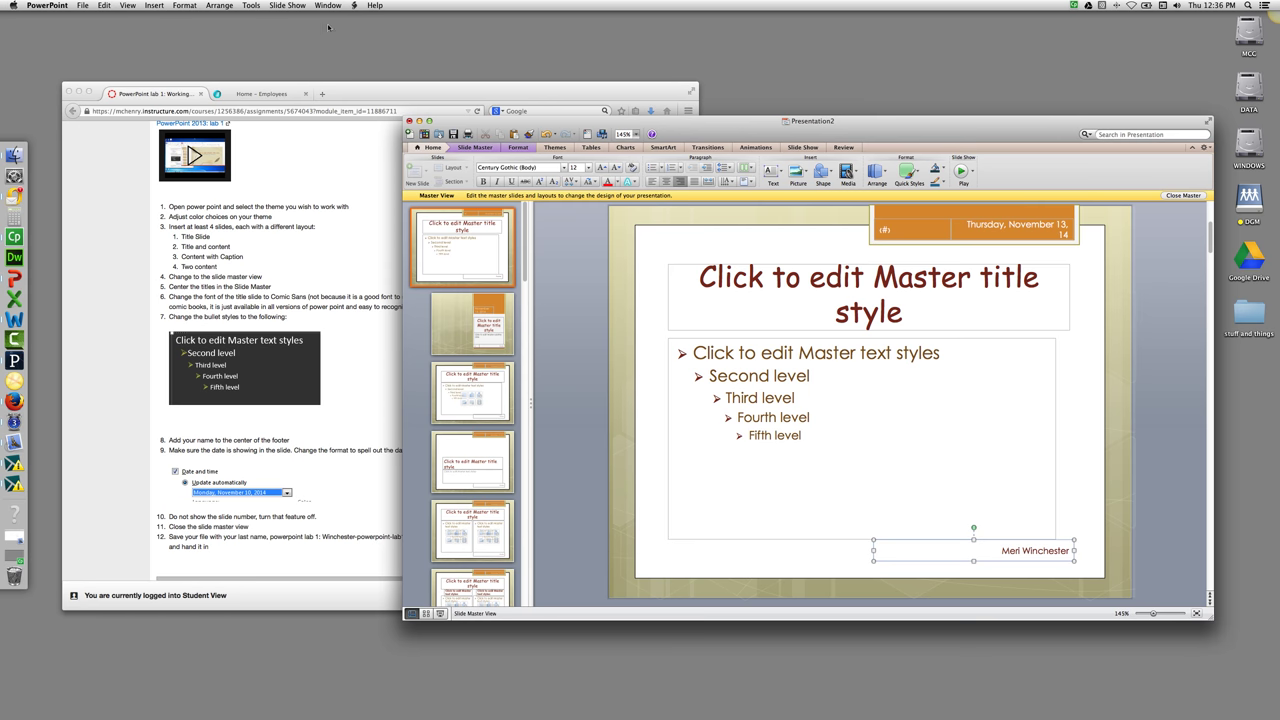
click(493, 148)
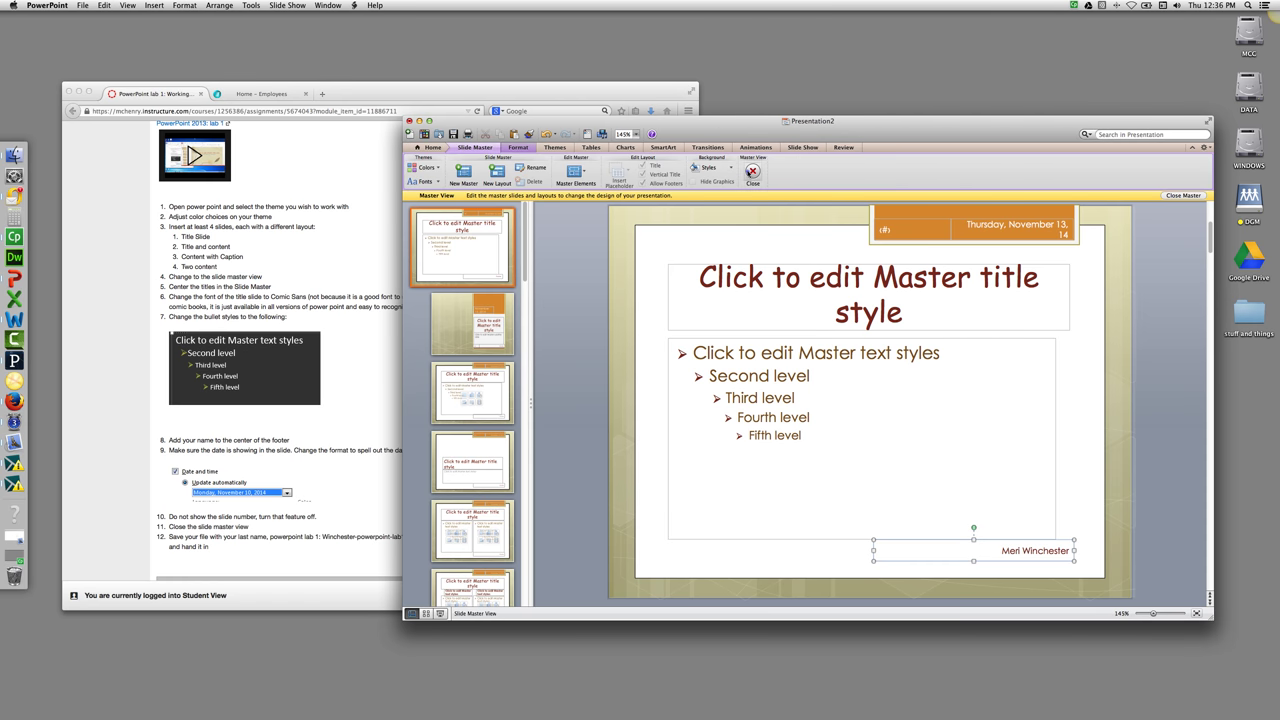
click(752, 172)
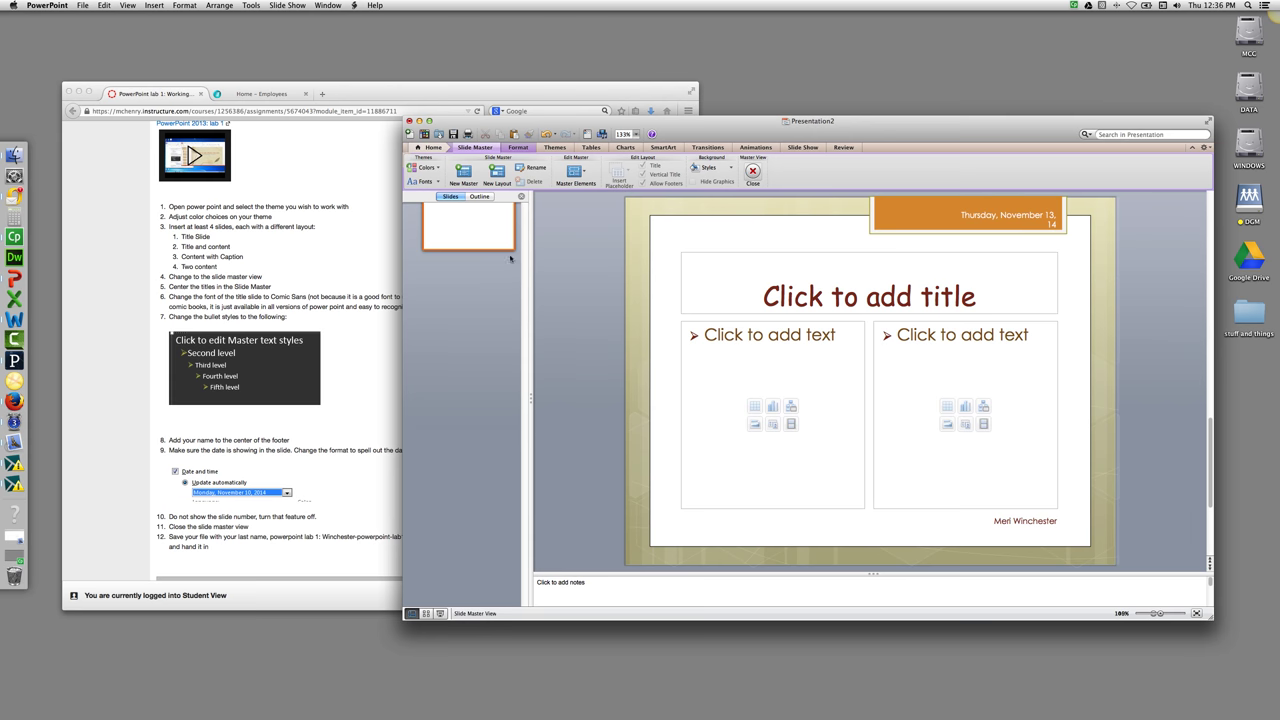
Review slides 2, 3 and 4 to check the date and footer.
click(480, 332)
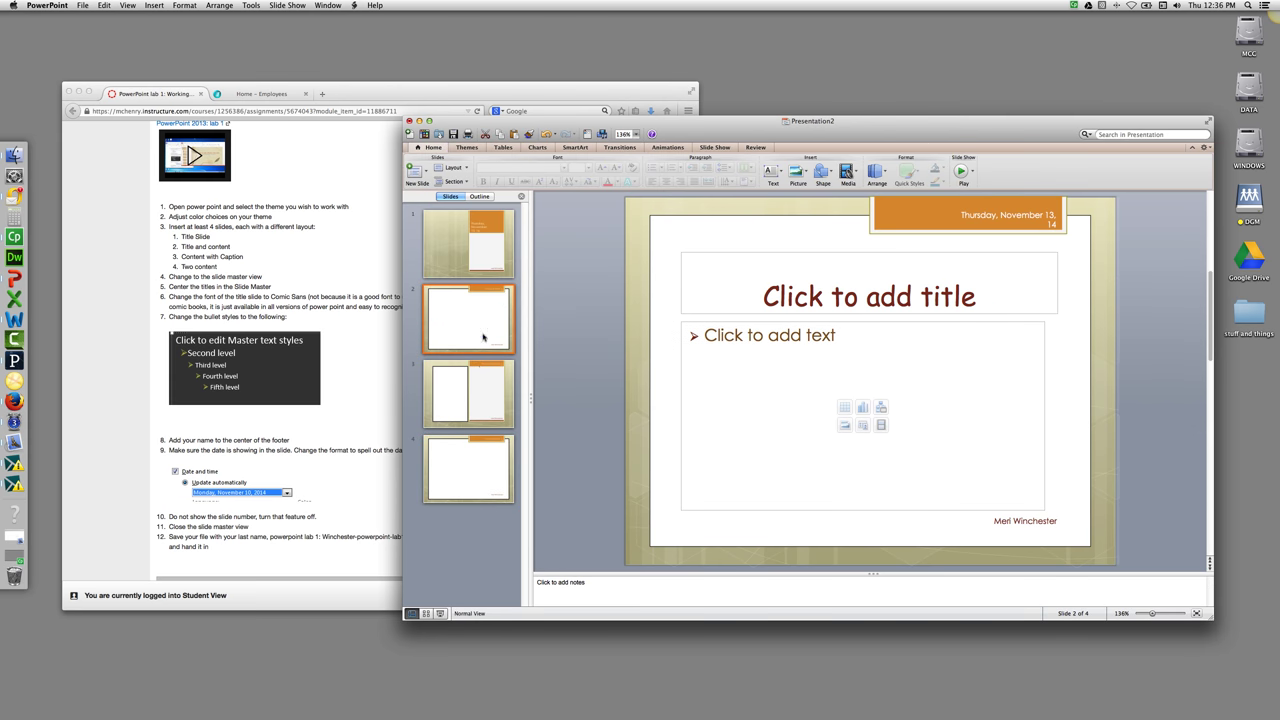
click(481, 369)
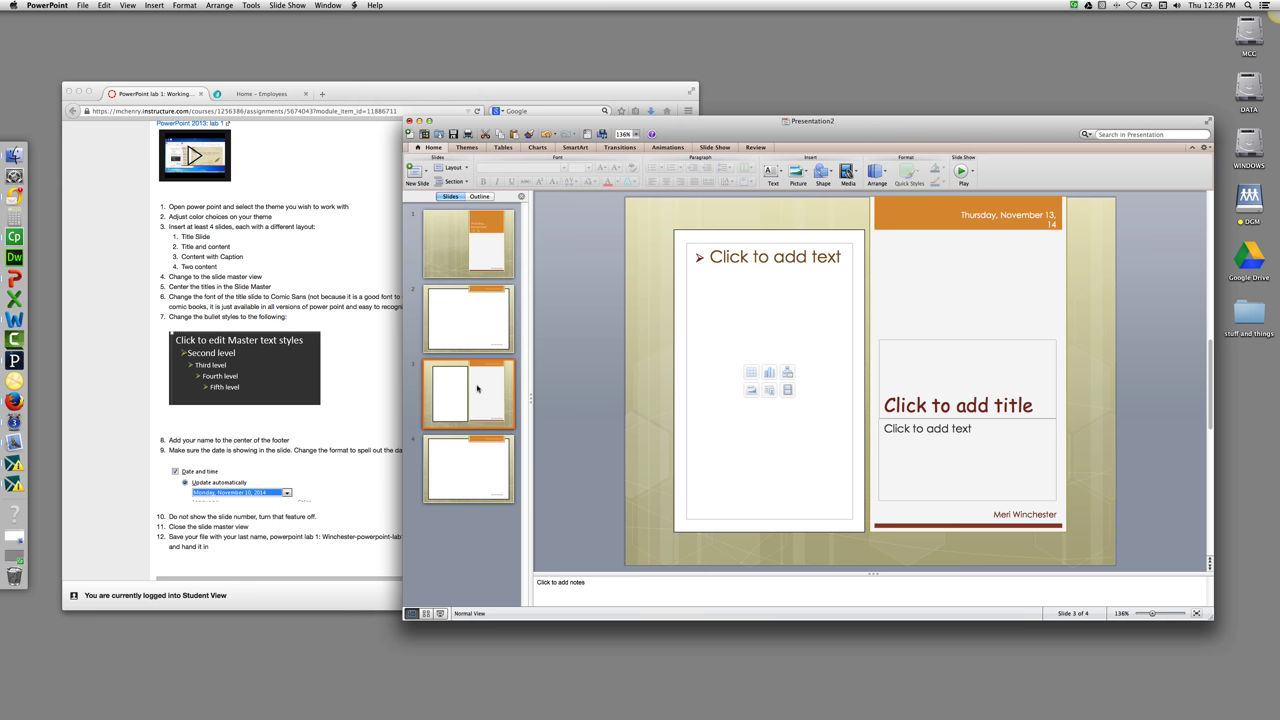
click(476, 452)
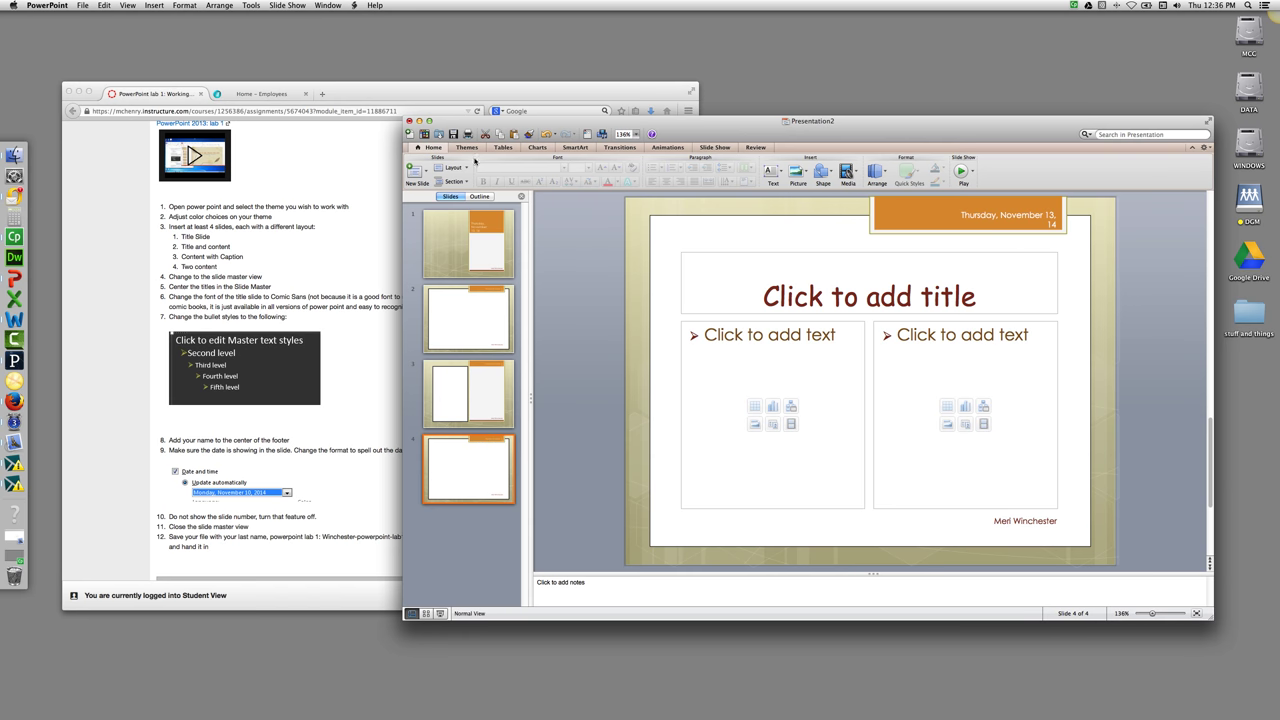
Save the presentation, naming it with the student's surname followed by -powerpoint-lab1.
click(454, 136)
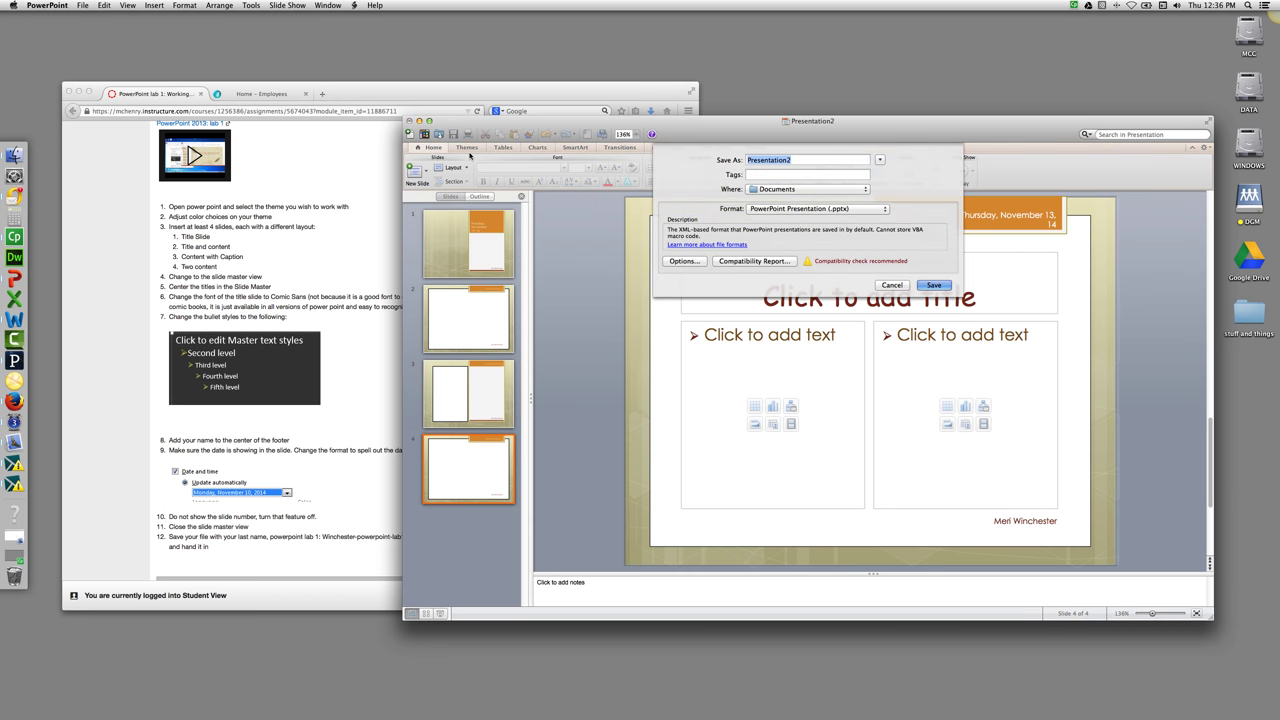
text(winchester-powerpoint-lab1)
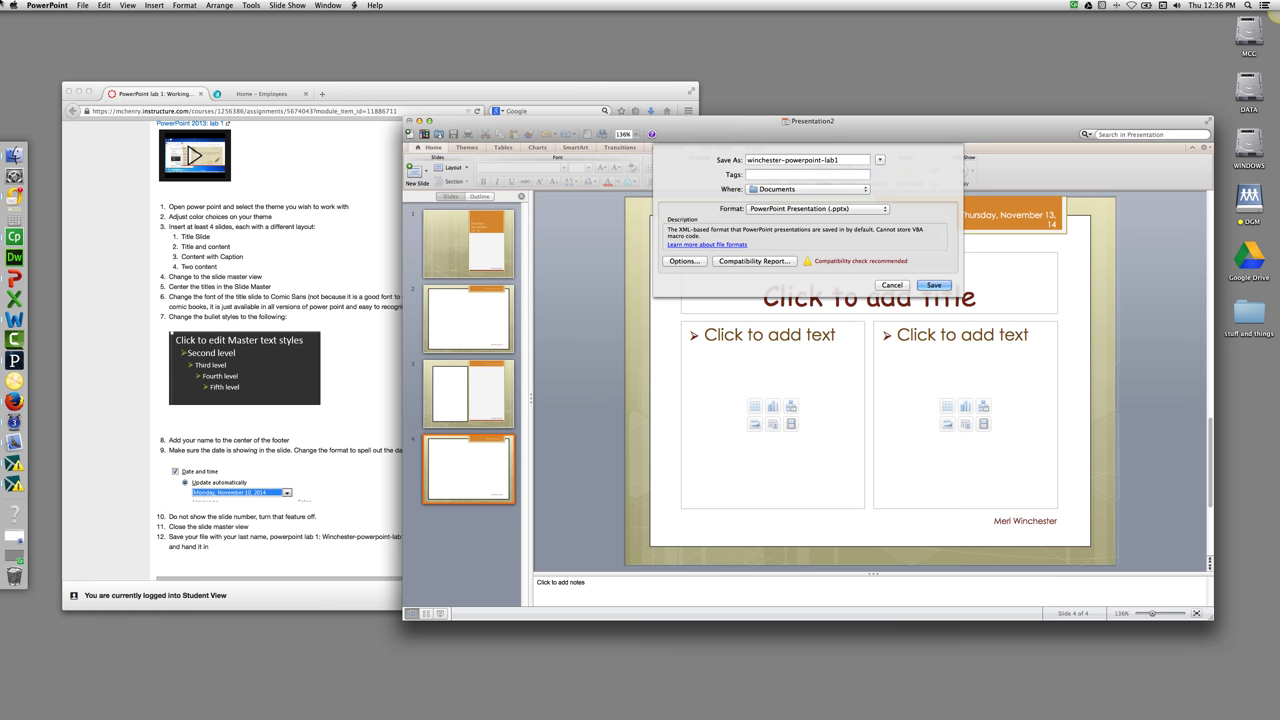